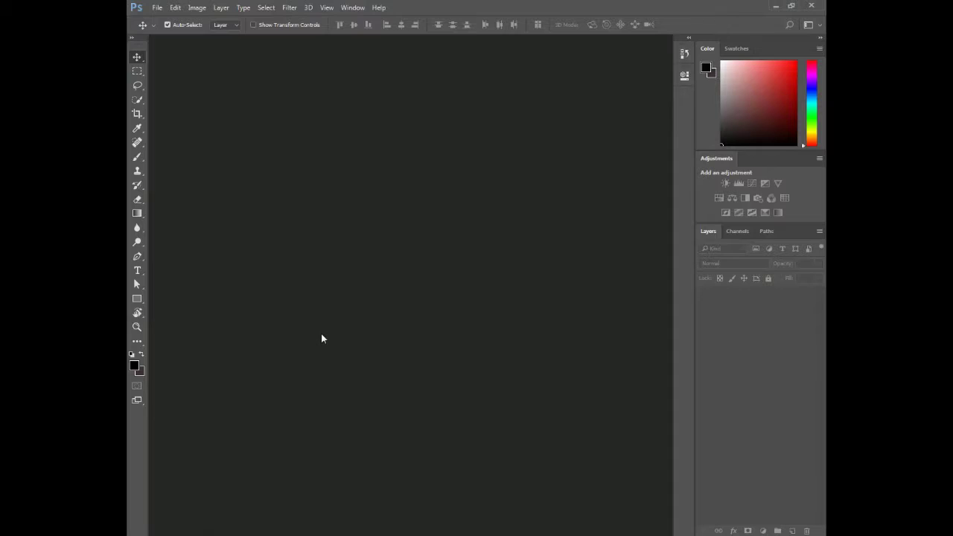
Open the photo action-agility-balance-1701202.jpg and duplicate its background layer twice
key(ctrl+o)
click(303, 108)
double_click(302, 108)
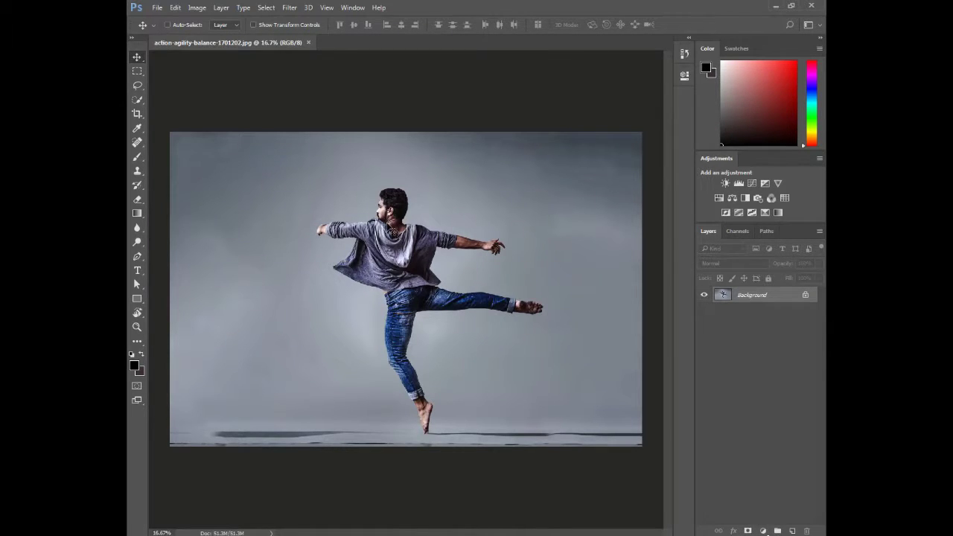
key(ctrl+j)
key(ctrl+j)
Fill the Background layer with the black foreground colour
click(747, 312)
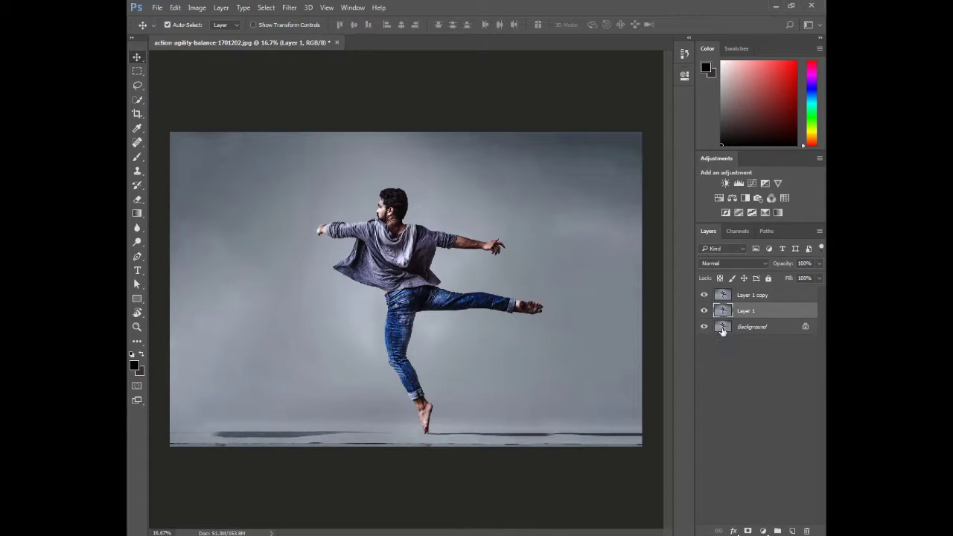
click(722, 328)
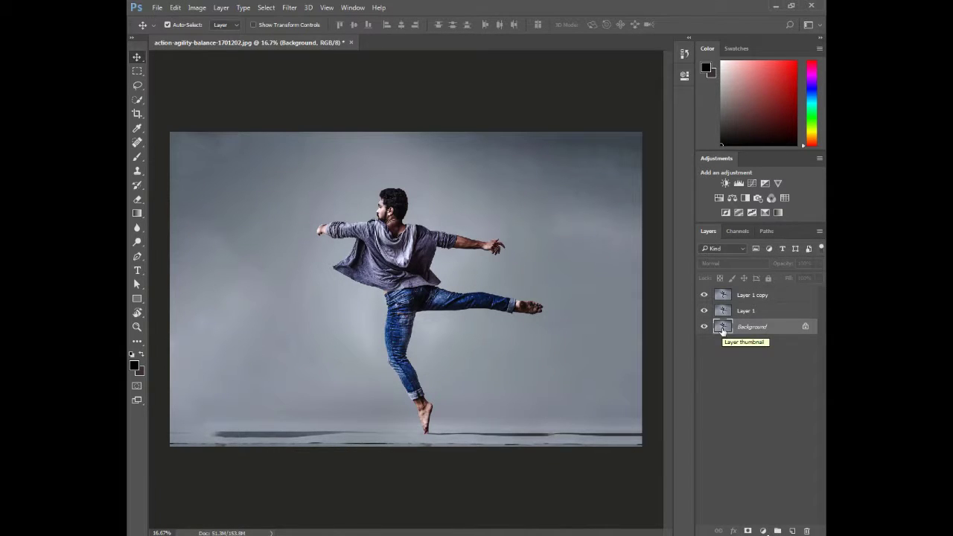
key(alt+BackSpace)
Add a new layer above Layer 1 and draw a black square shape of about 2004 × 2004 px over the dancer's lower legs
click(755, 316)
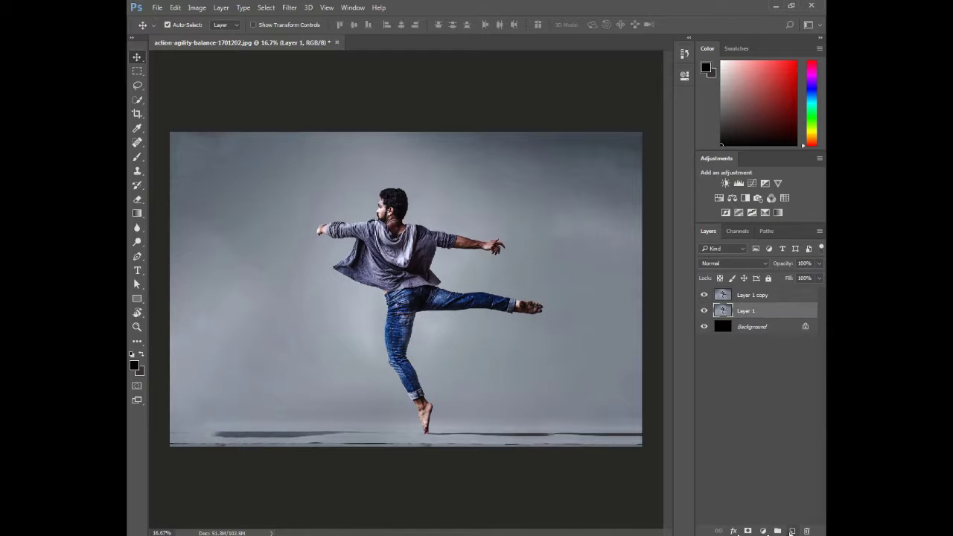
click(791, 531)
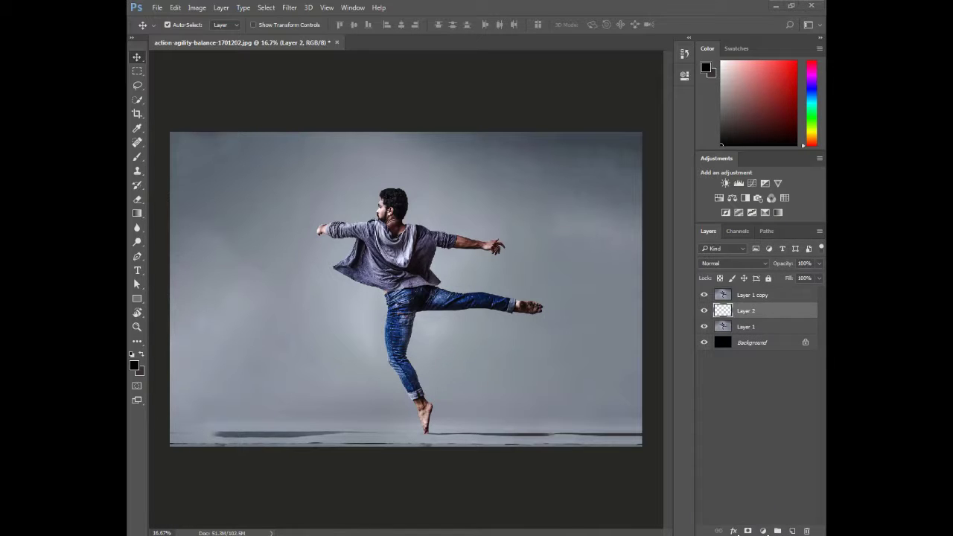
key(u)
drag(346, 324, 573, 506)
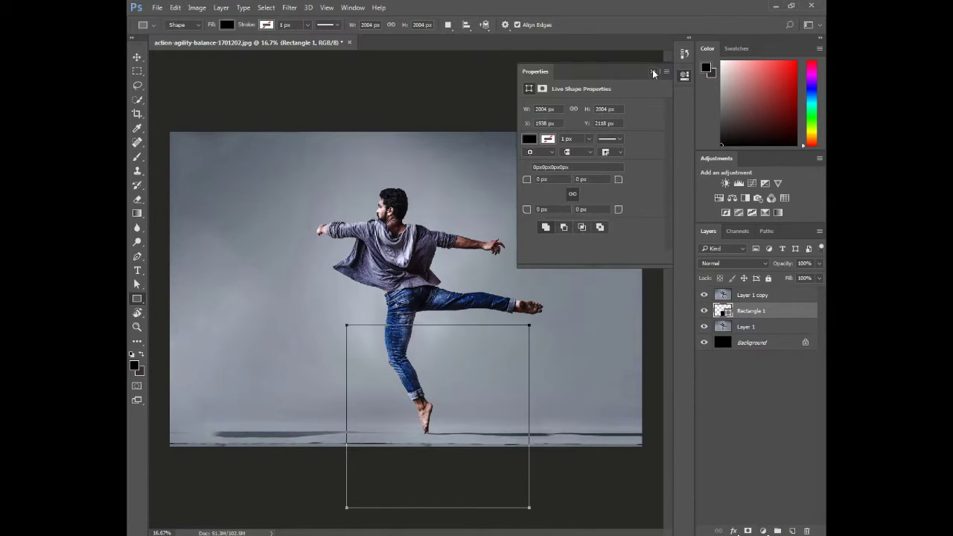
click(653, 71)
key(v)
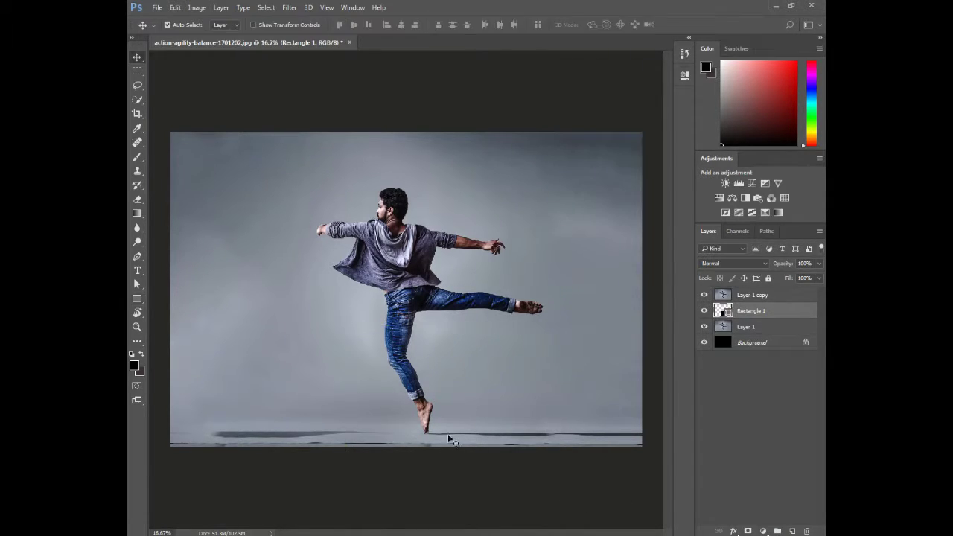
Rasterize the Rectangle 1 layer, then widen it to about 116% and move it up behind the dancer's legs
right_click(762, 313)
click(655, 184)
key(ctrl+t)
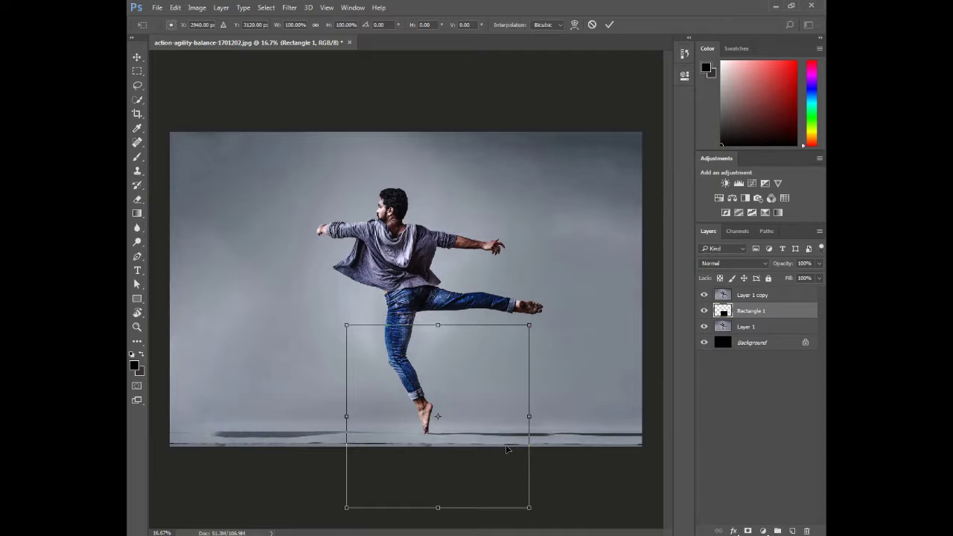
drag(529, 439, 557, 372)
drag(469, 387, 452, 303)
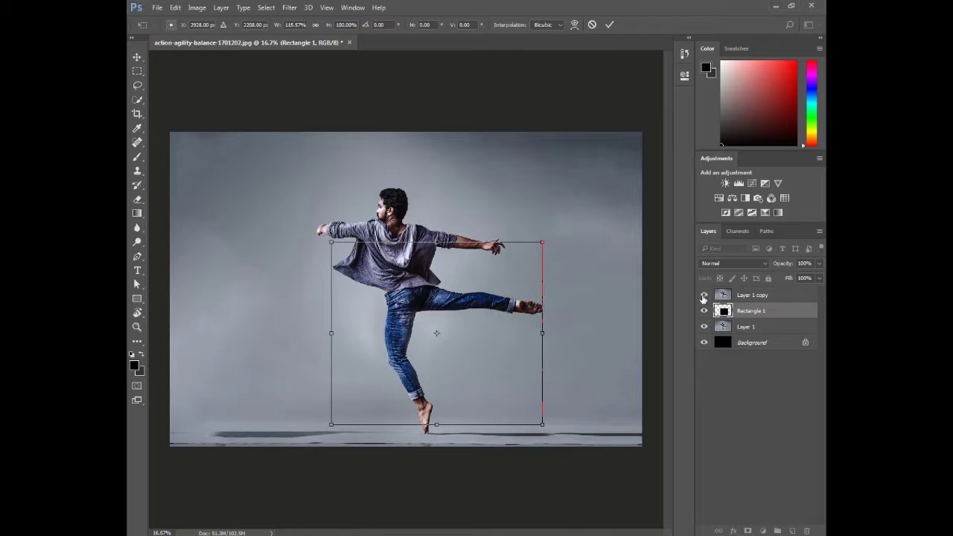
key(Return)
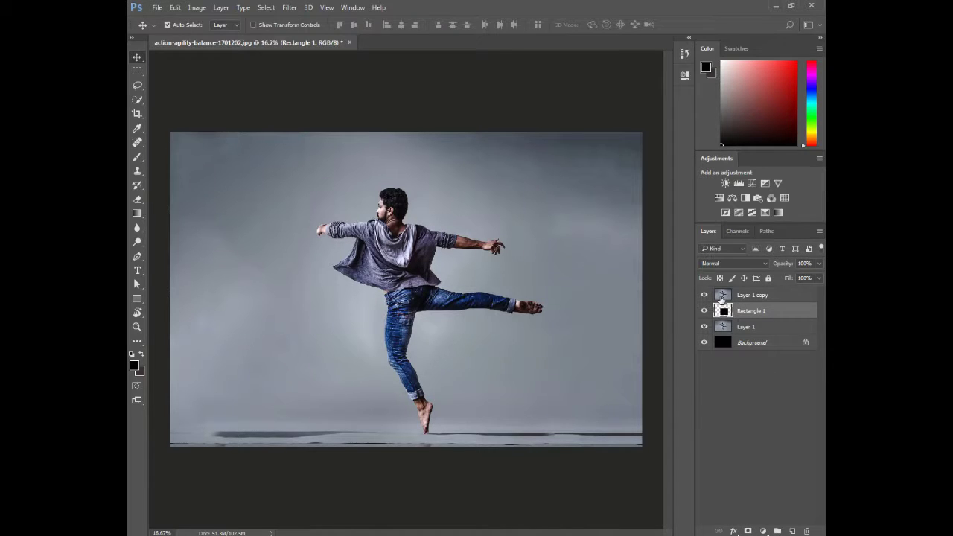
Hide Layer 1 copy and use a Perspective transform to turn the black rectangle into a trapezoid with a narrow top and wide base
click(703, 295)
mouse_move(428, 354)
mouse_down()
mouse_move(420, 377)
mouse_move(423, 368)
mouse_up()
key(ctrl+t)
right_click(453, 301)
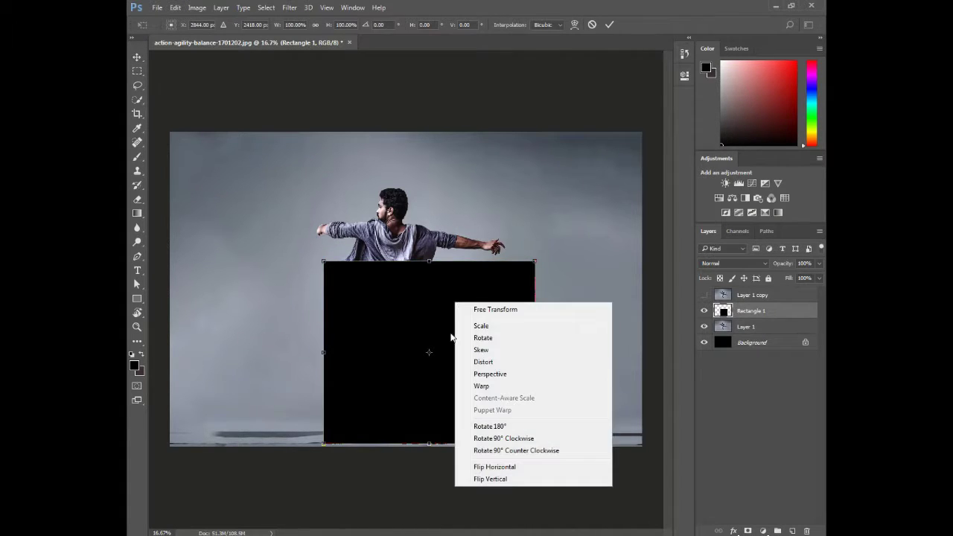
click(480, 374)
drag(538, 266, 505, 262)
drag(536, 448, 610, 445)
key(Return)
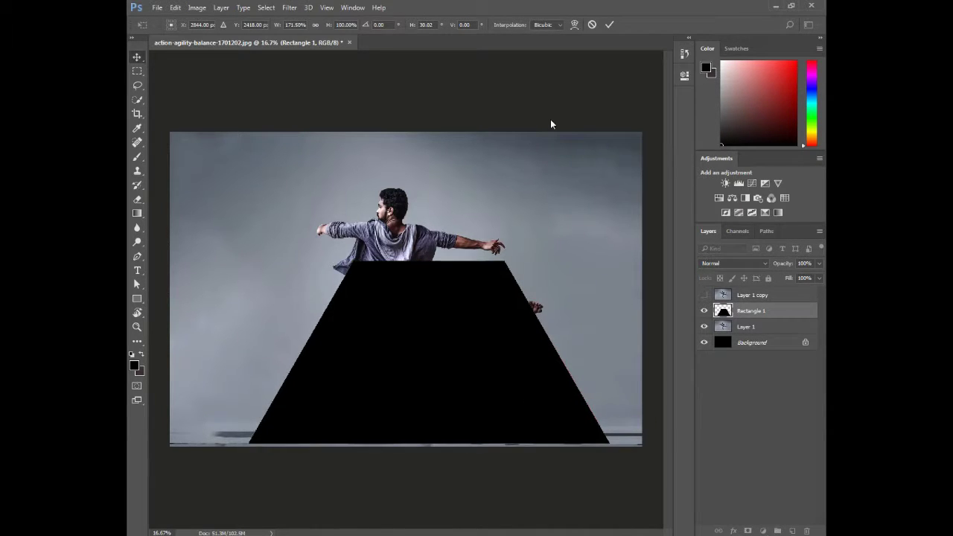
Flatten the trapezoid to about 55% of its height by lowering its top edge
key(ctrl+t)
drag(428, 260, 426, 343)
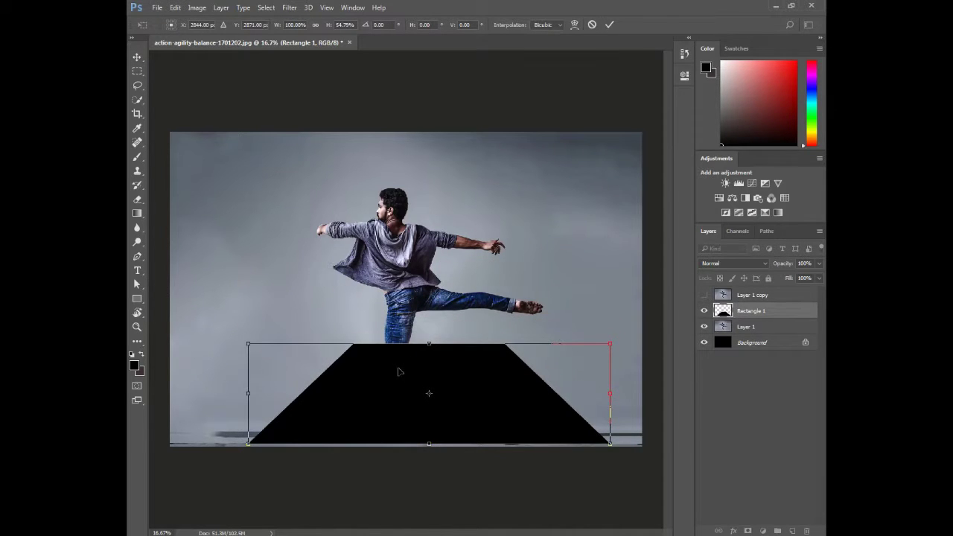
key(Return)
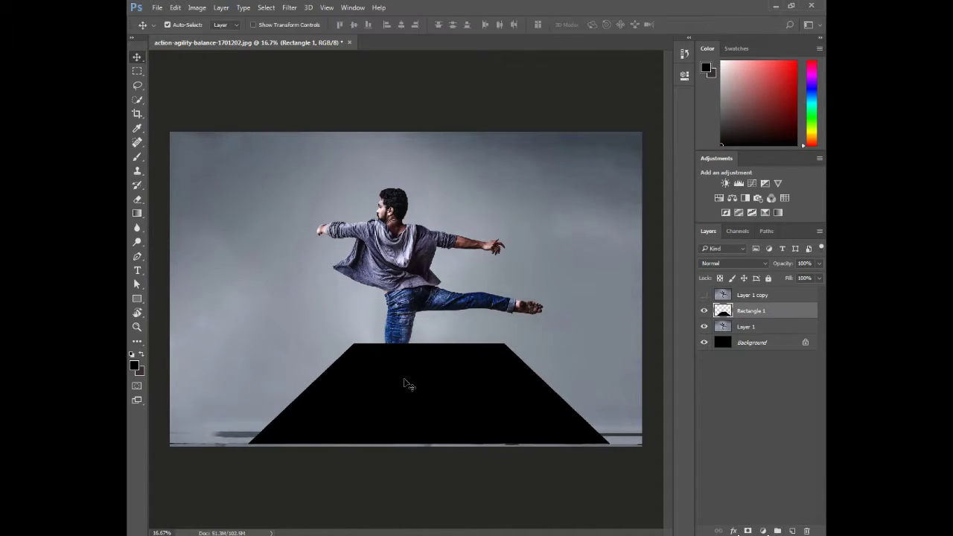
Narrow the trapezoid's base slightly with a Perspective transform
key(ctrl+t)
right_click(404, 381)
click(439, 266)
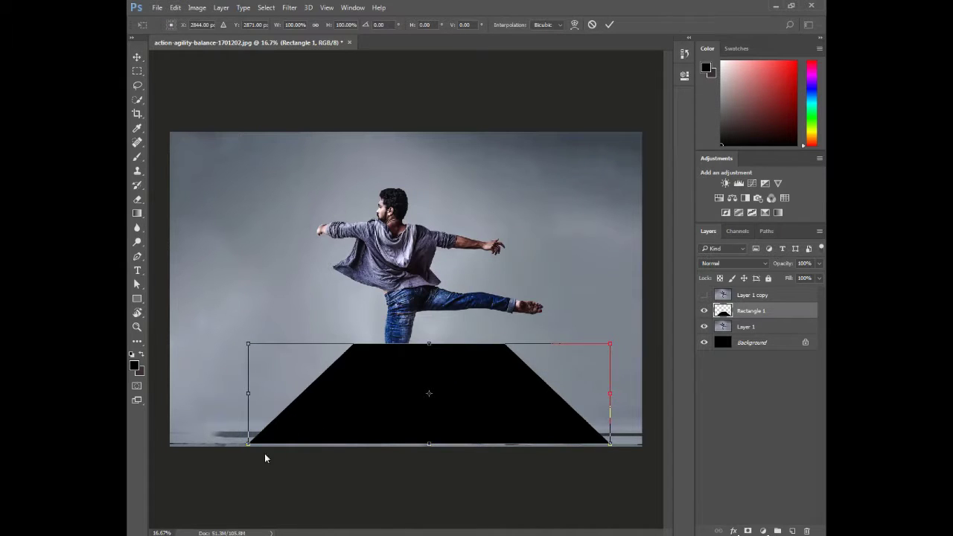
drag(248, 447, 268, 433)
key(ctrl+z)
key(Return)
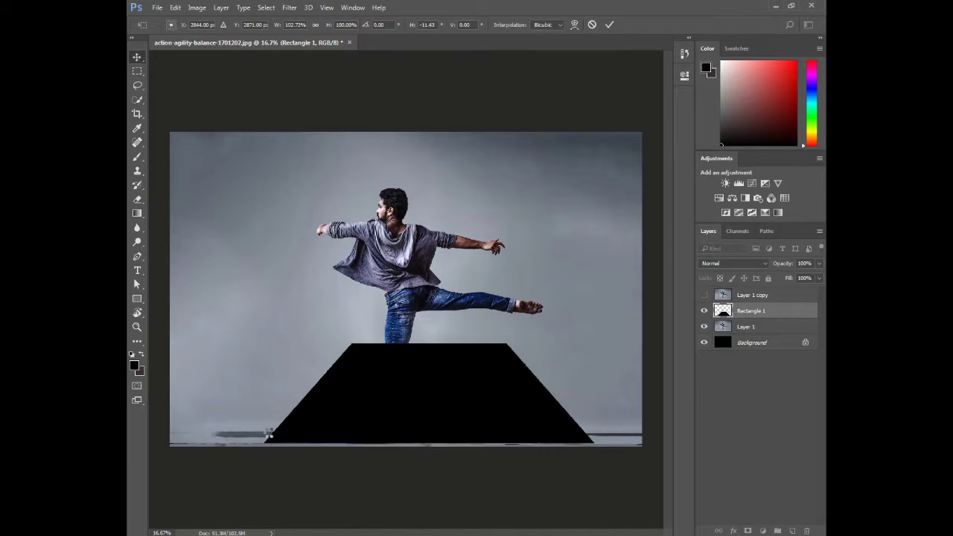
Lower the trapezoid's top edge further and raise its base slightly so the shape lies flatter on the floor
key(ctrl+t)
drag(428, 343, 429, 354)
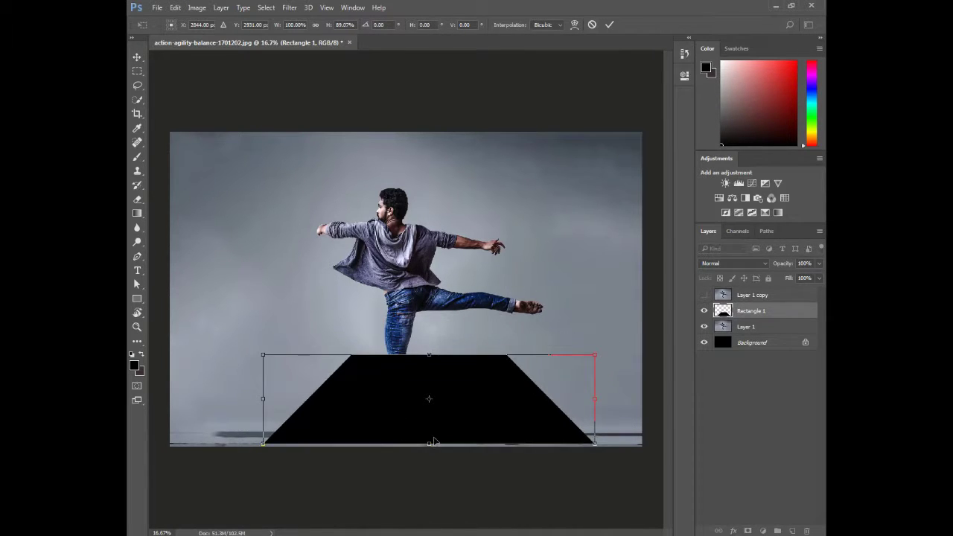
drag(431, 436, 431, 431)
drag(435, 356, 428, 367)
drag(431, 439, 430, 443)
click(609, 25)
Widen the trapezoid's top edge slightly with a Perspective transform
key(ctrl+t)
right_click(461, 399)
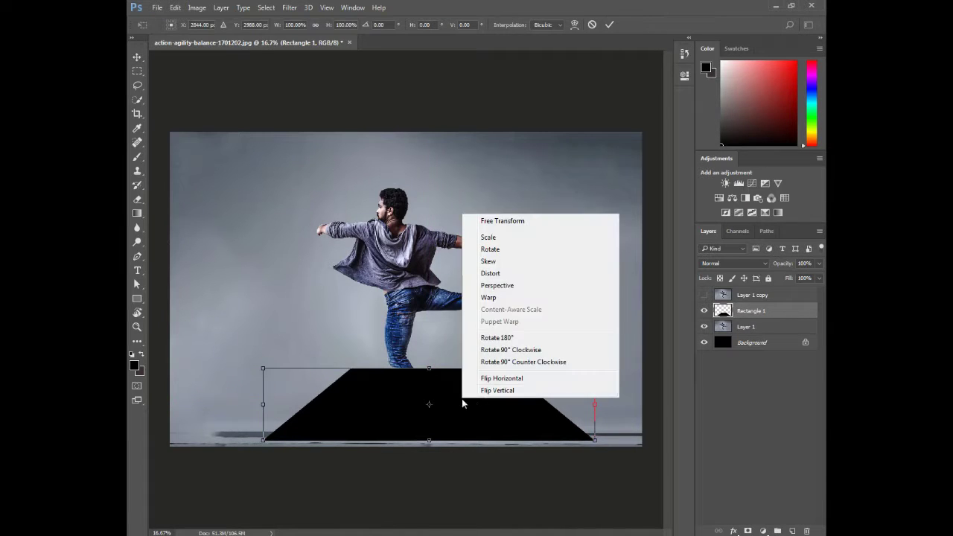
click(497, 285)
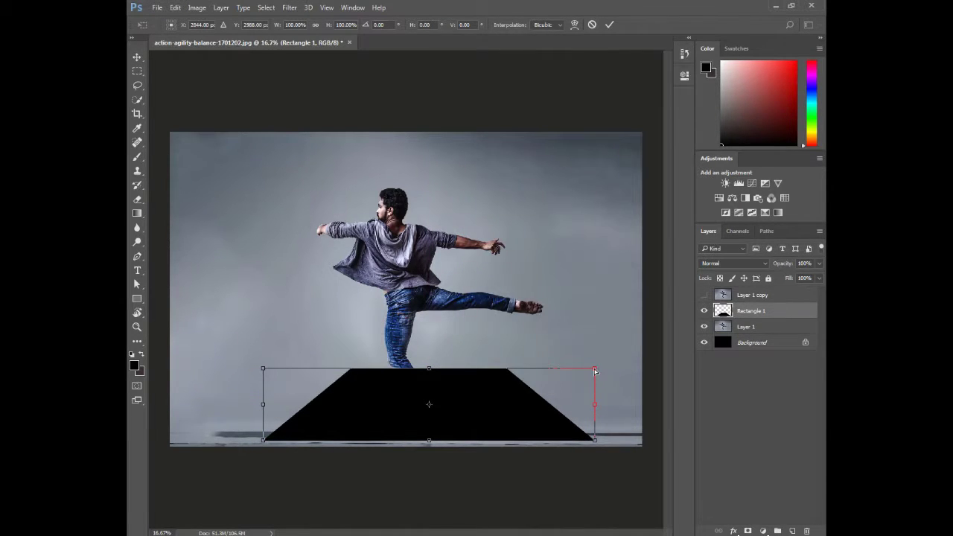
drag(595, 370, 598, 370)
click(608, 24)
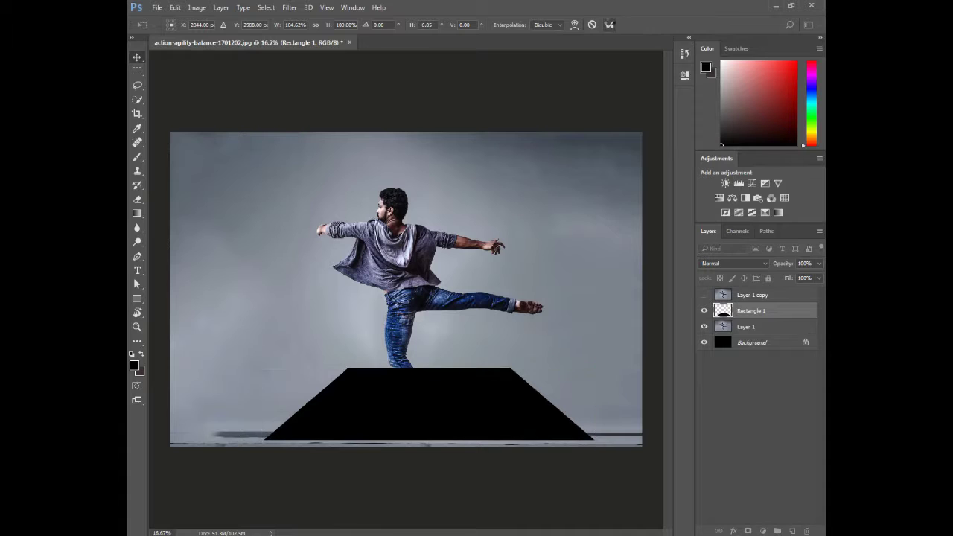
Add a white 32 px inside stroke to the Rectangle 1 layer and set its fill to 0% to leave only the frame
click(733, 530)
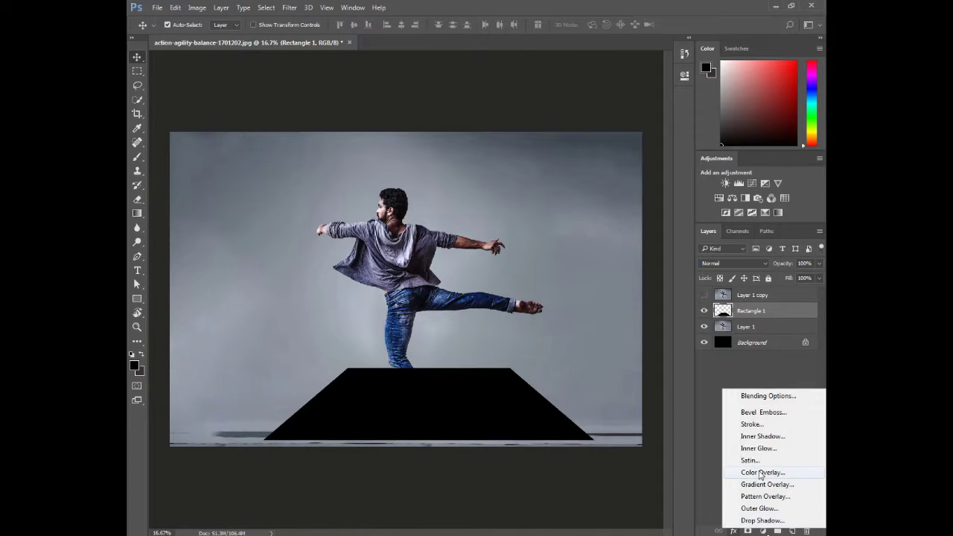
click(745, 424)
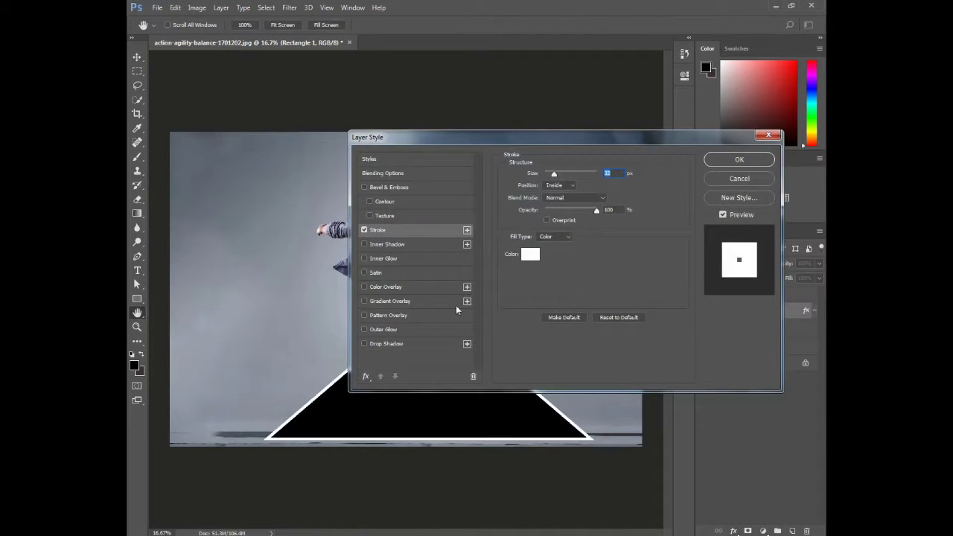
click(714, 161)
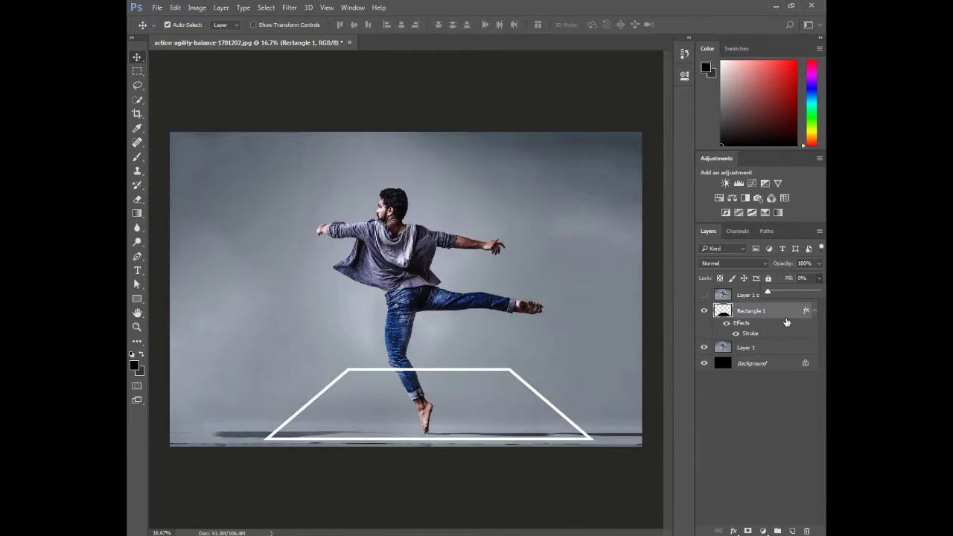
click(769, 480)
click(770, 480)
click(765, 314)
Create a new empty layer above Layer 1 and merge it with Rectangle 1 to flatten the stroke into pixels
click(761, 351)
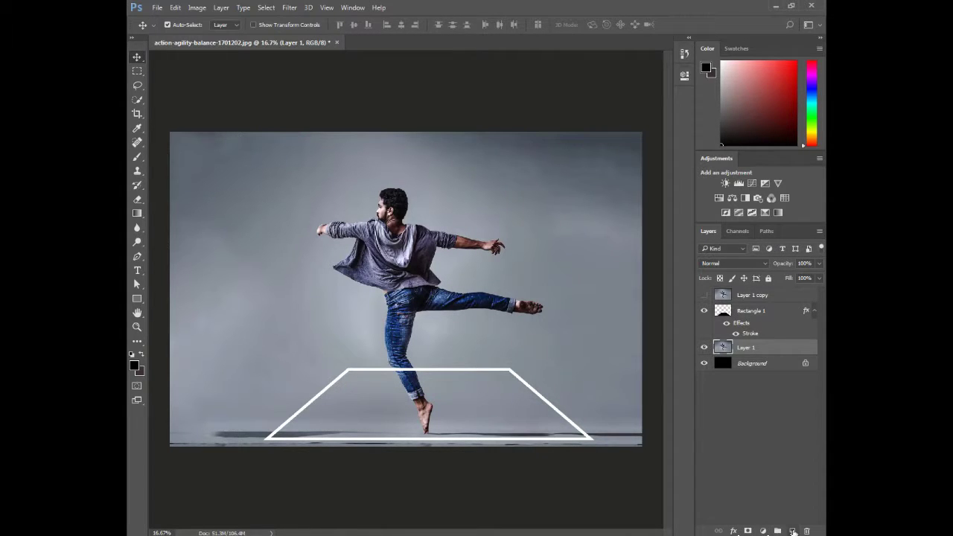
click(793, 531)
ctrl+click(755, 317)
key(ctrl+r)
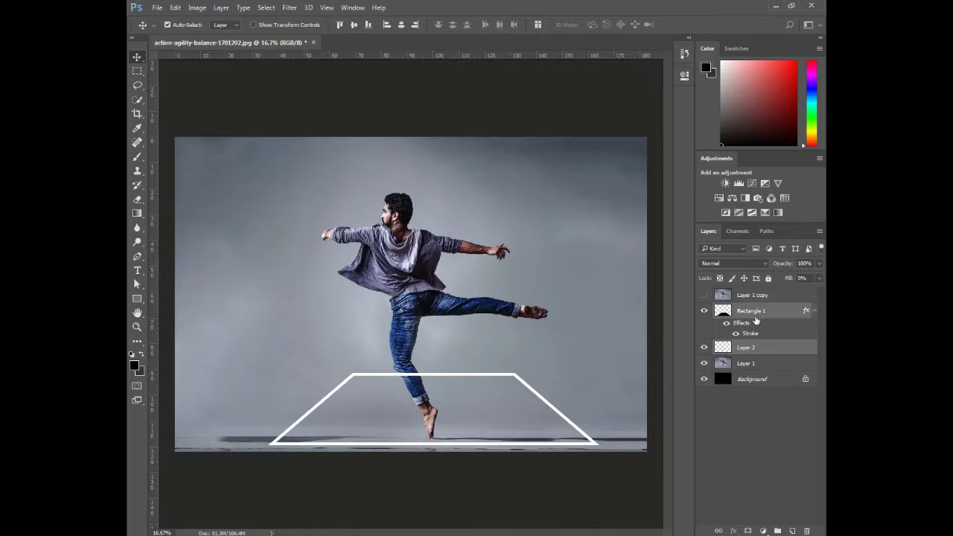
key(ctrl+e)
key(ctrl+r)
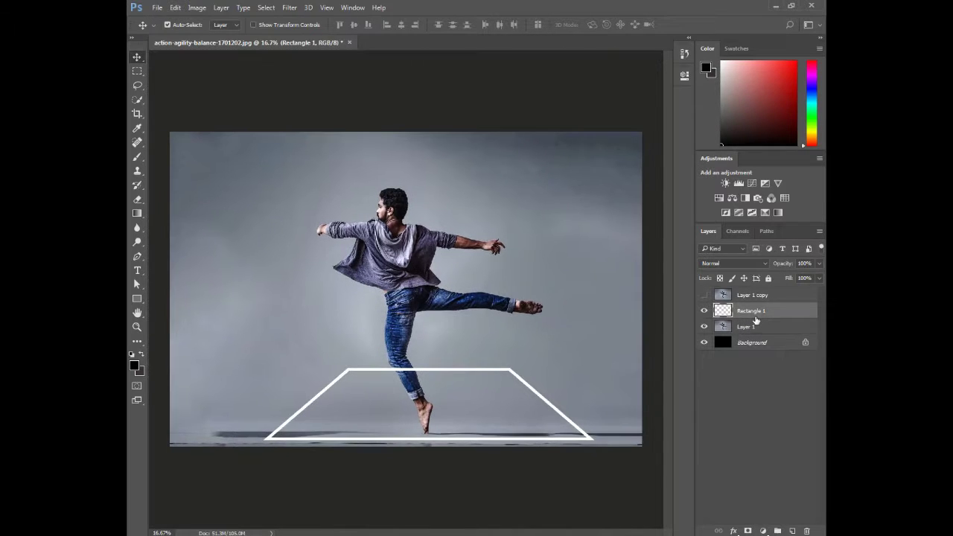
On Layer 1, draw a closed four-corner path with the Pen tool along the inner edge of the white frame
click(467, 377)
scroll(457, 359, up, 1)
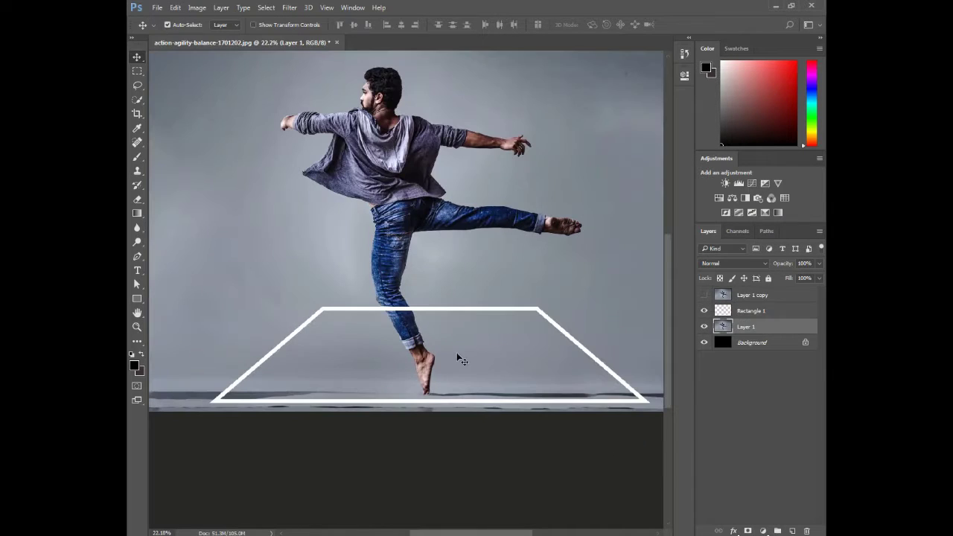
key(p)
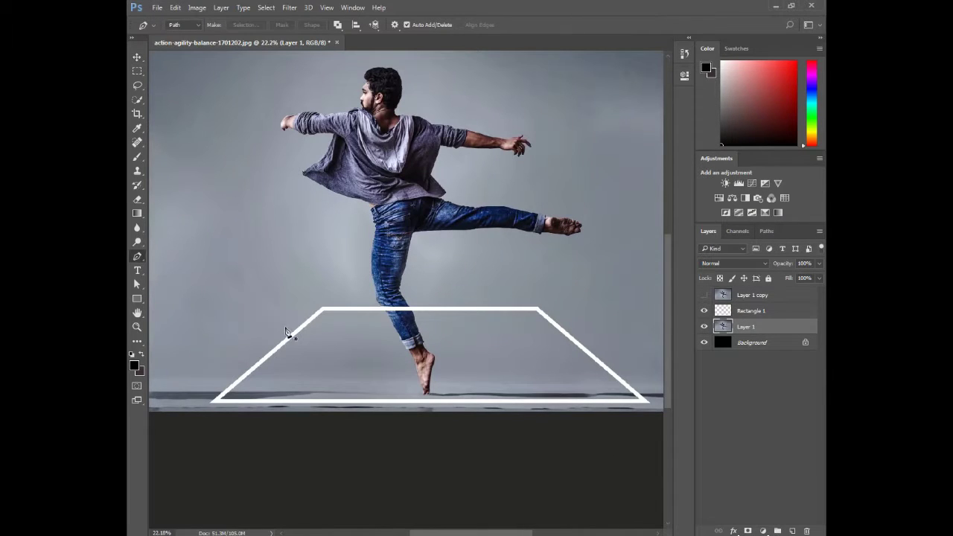
click(323, 311)
click(221, 401)
click(638, 402)
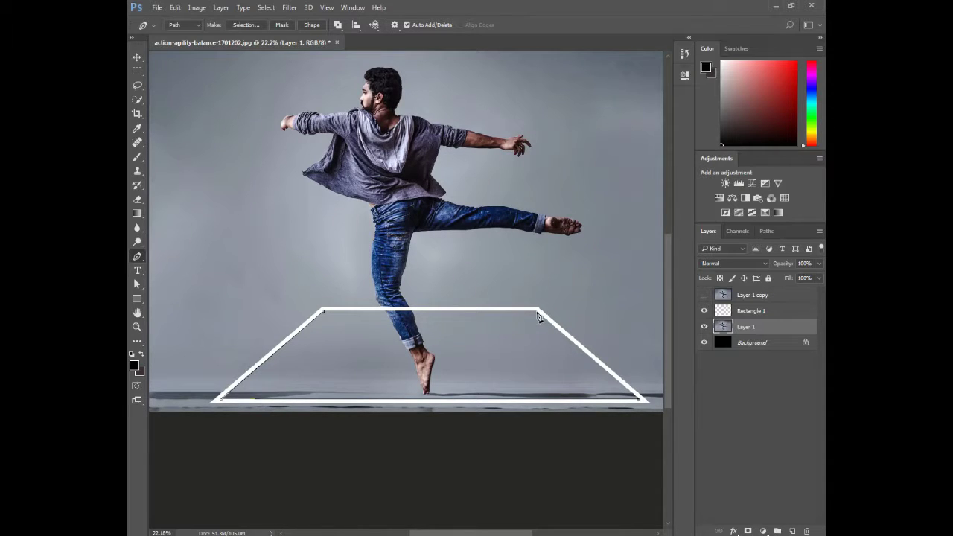
click(537, 311)
click(322, 311)
Align the path's lower-left anchor point with the inner corner of the white frame
scroll(236, 406, left, 2)
scroll(267, 404, up, 4)
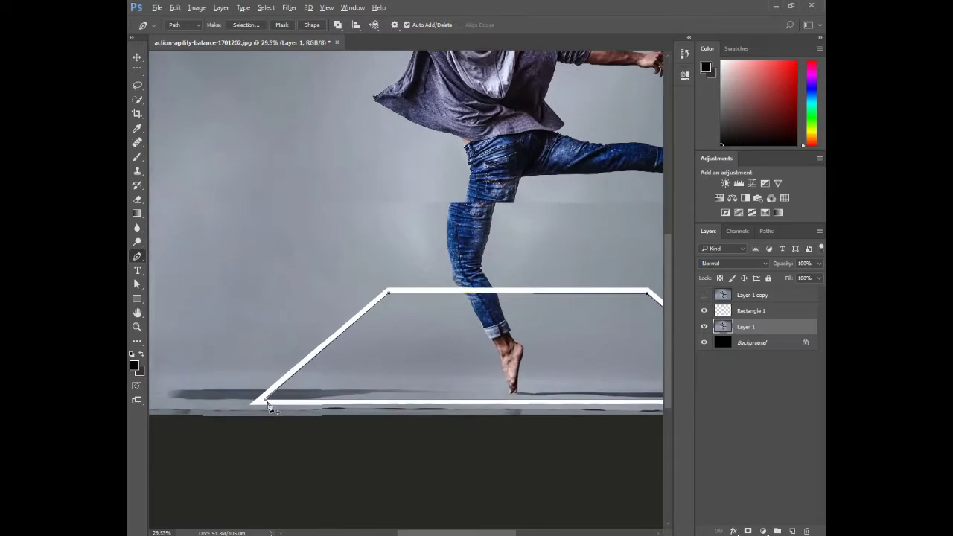
scroll(269, 405, up, 1)
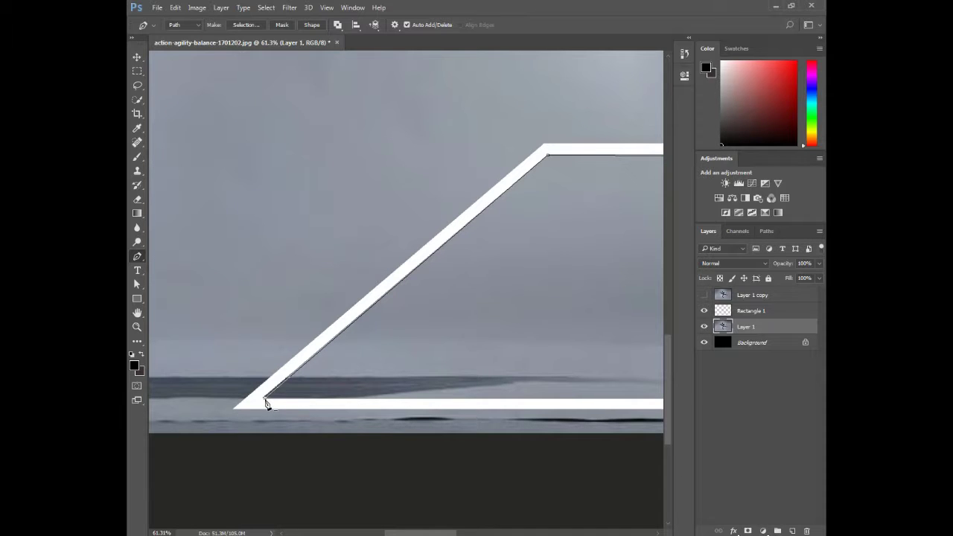
drag(264, 399, 262, 396)
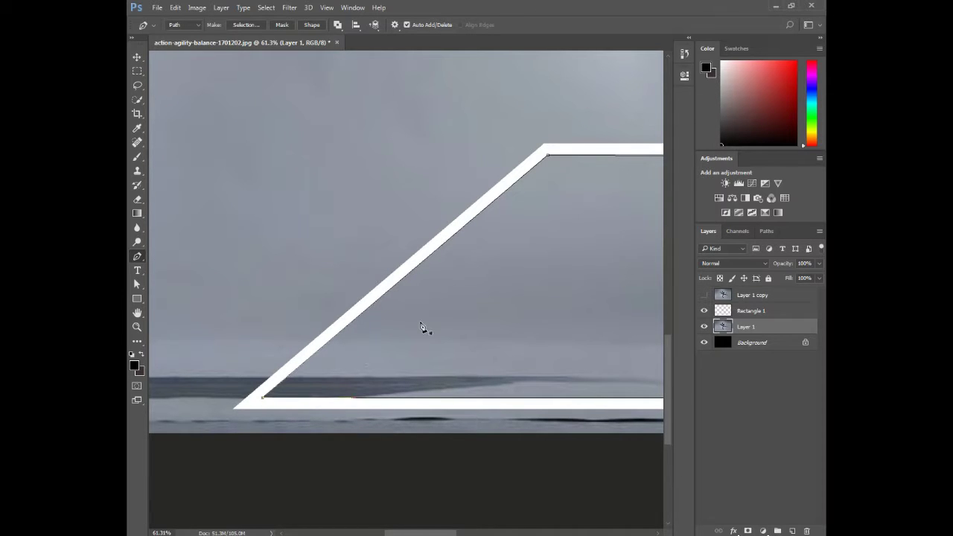
Align the path's lower-right anchor point with the inner corner of the white frame using Direct Selection
scroll(421, 328, down, 2)
scroll(425, 329, right, 6)
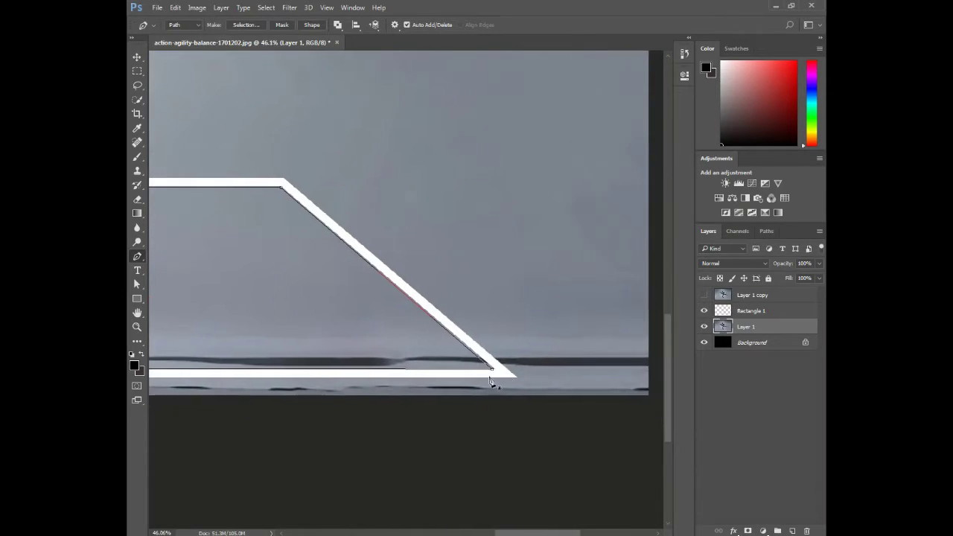
scroll(489, 381, up, 3)
key(a)
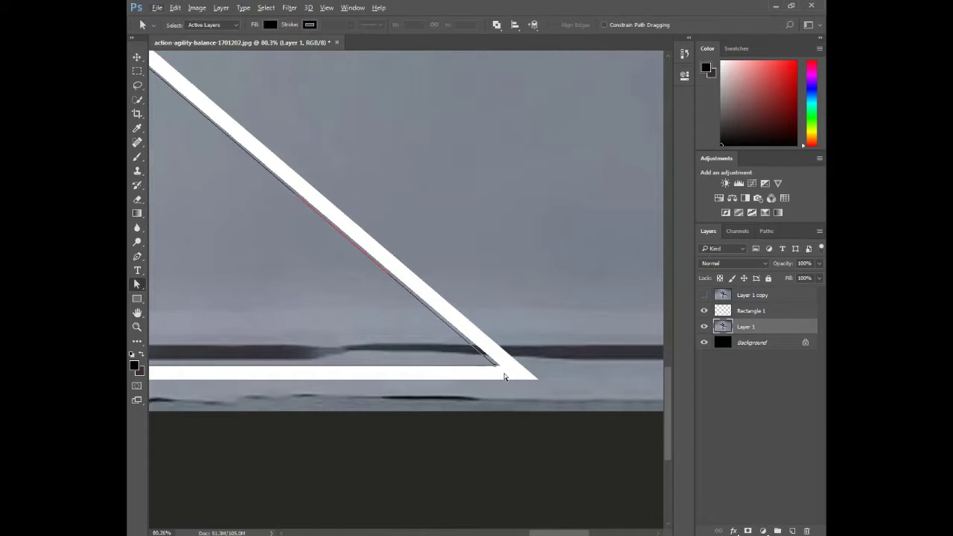
drag(493, 365, 498, 368)
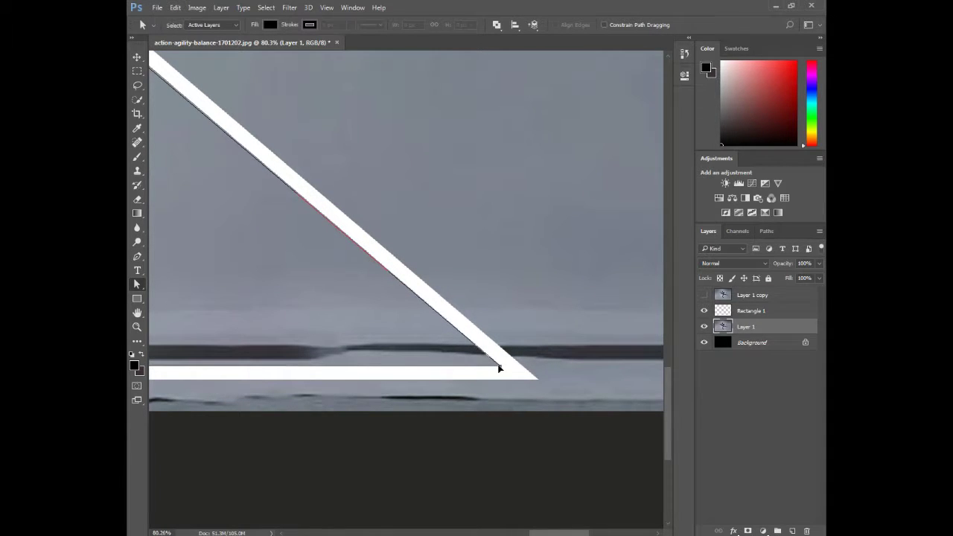
Align the path's upper-right and upper-left anchor points with the inner corners of the white frame
drag(340, 295, 459, 414)
drag(360, 337, 498, 439)
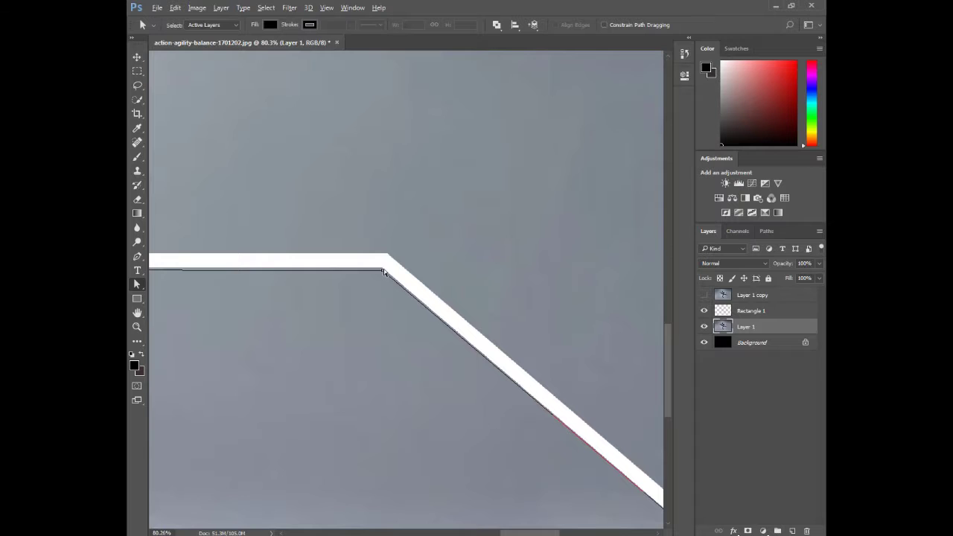
scroll(383, 269, up, 2)
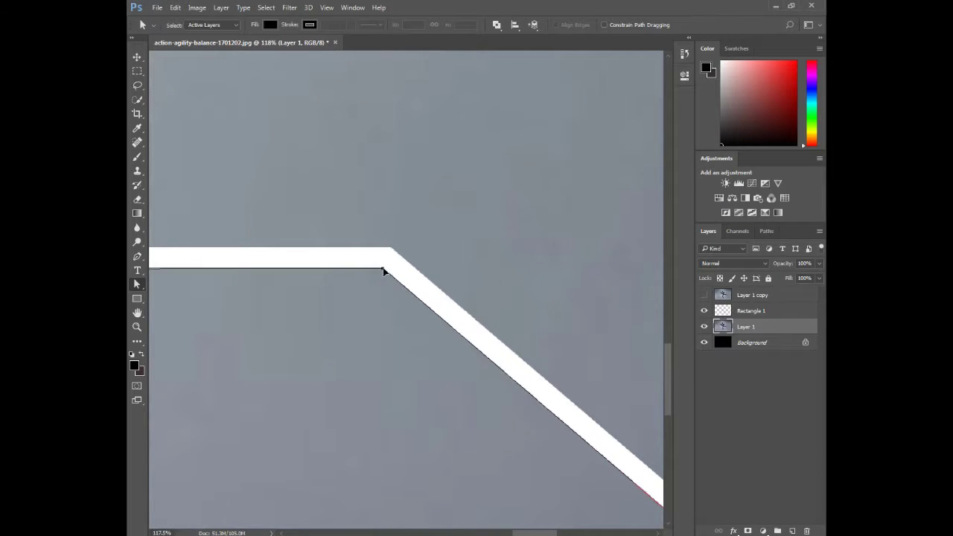
scroll(382, 295, down, 2)
drag(175, 353, 570, 344)
scroll(353, 275, up, 2)
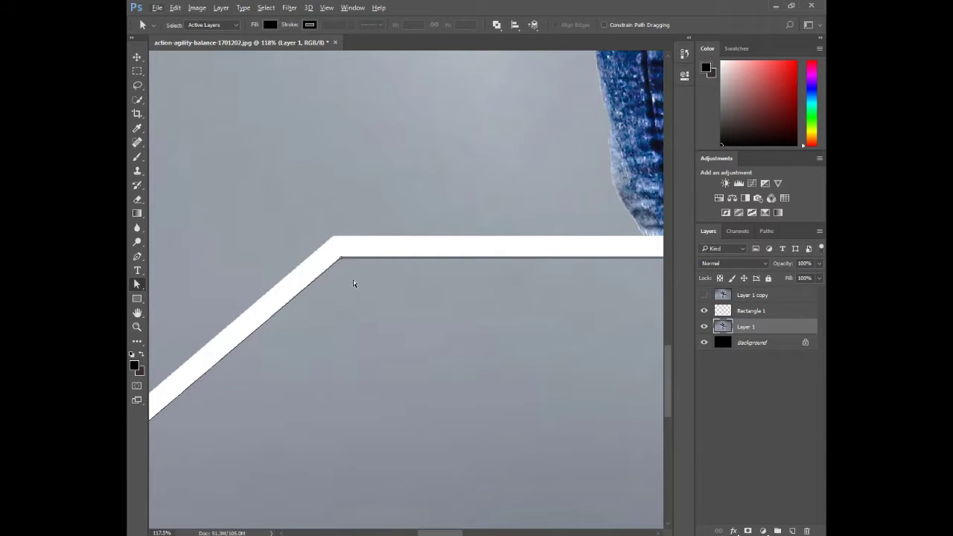
drag(341, 260, 342, 258)
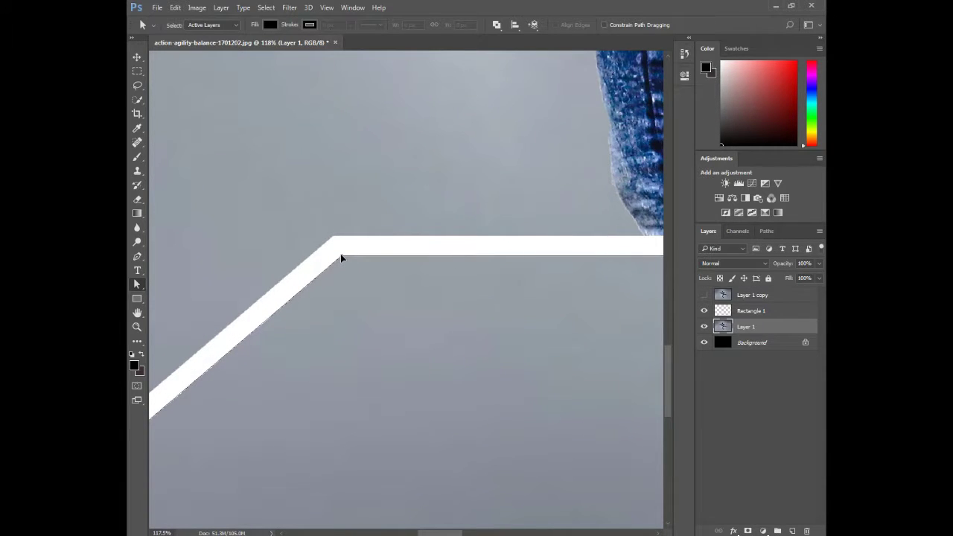
Turn the path into a new anti-aliased selection with 0 px feather and use it as a layer mask on Layer 1
scroll(340, 256, down, 5)
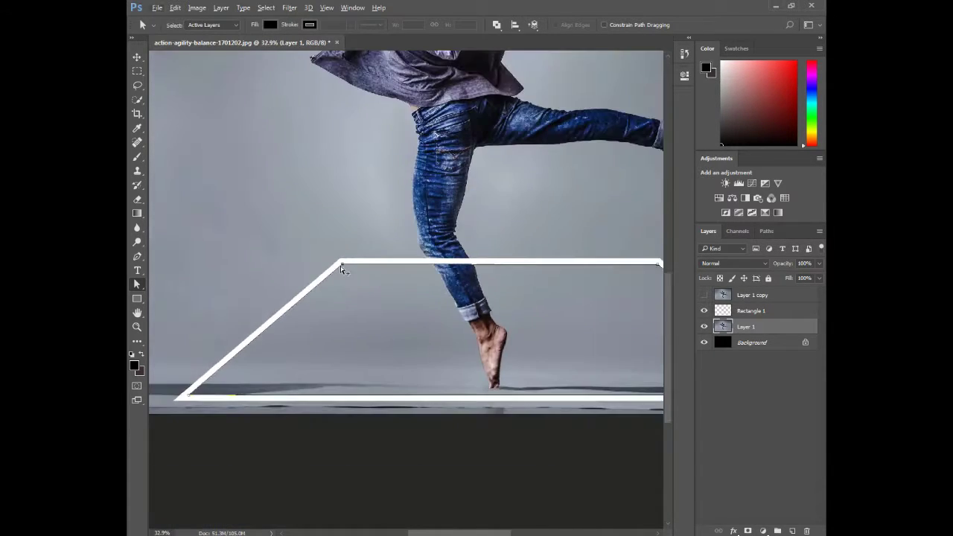
scroll(340, 266, down, 3)
right_click(353, 244)
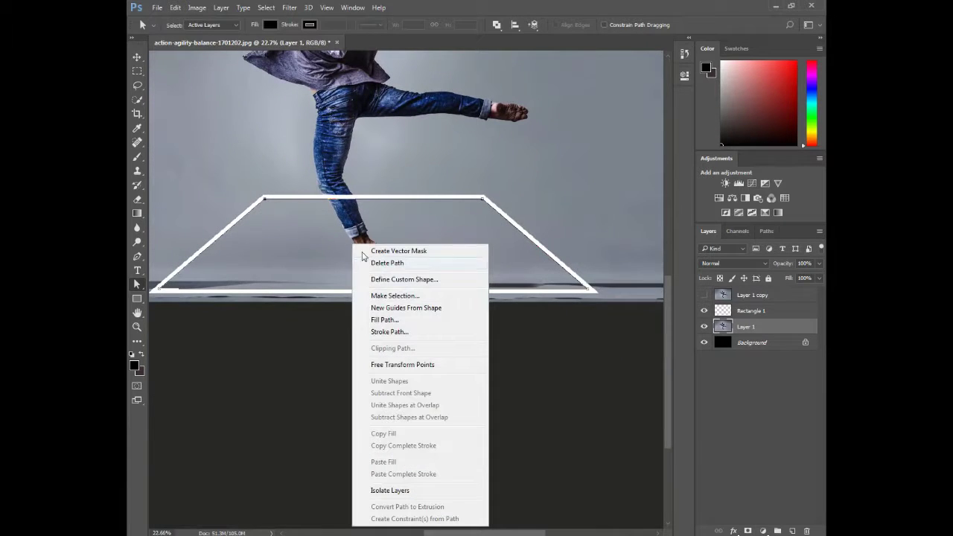
click(395, 296)
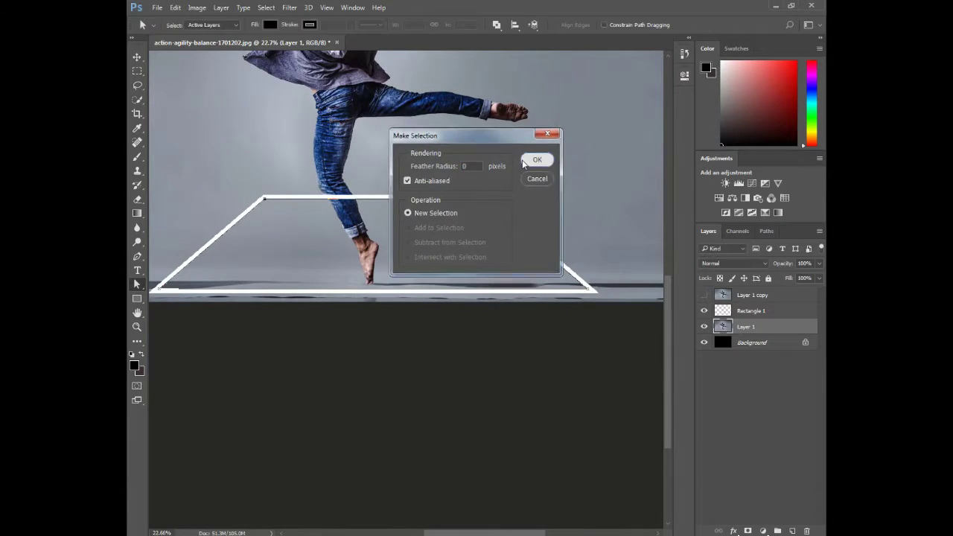
click(524, 161)
click(748, 530)
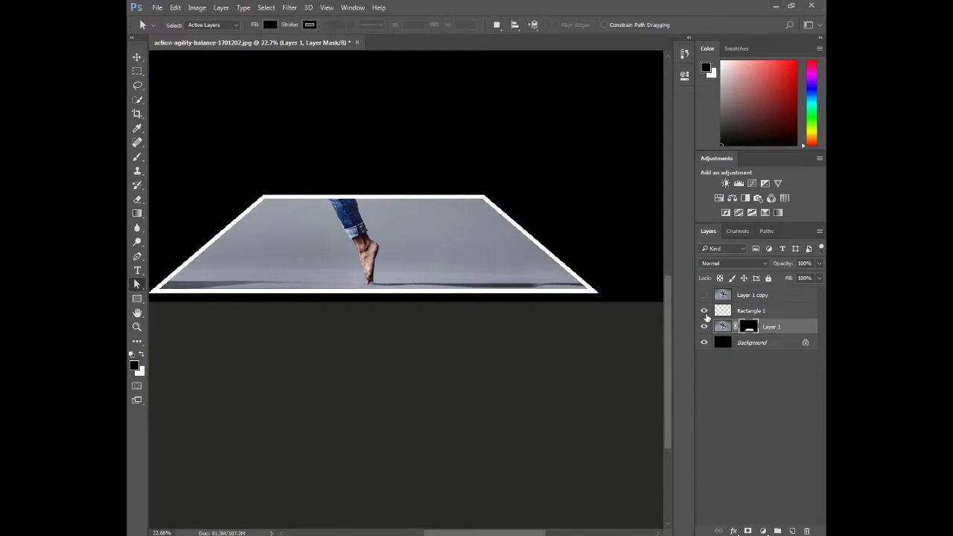
click(705, 313)
click(705, 312)
Show Layer 1 copy and start outlining the dancer with the Magnetic Lasso from the standing foot's toes up the leg
click(704, 295)
drag(449, 252, 460, 283)
drag(411, 214, 364, 299)
scroll(382, 300, up, 6)
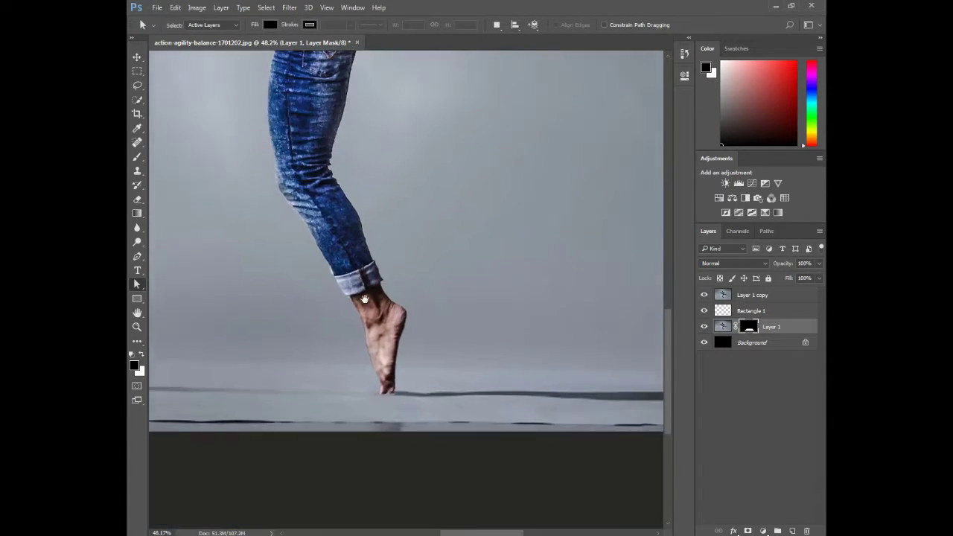
drag(363, 372, 412, 358)
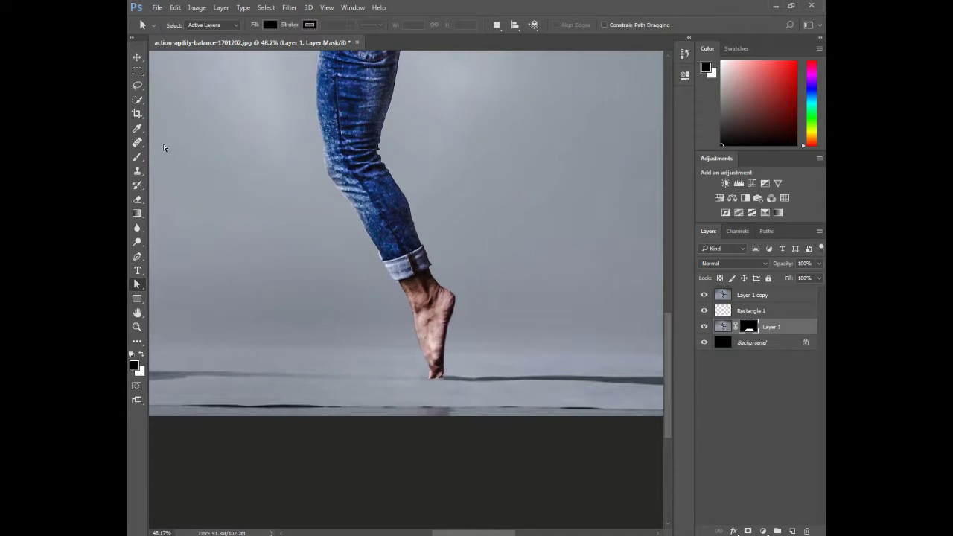
click(134, 87)
click(184, 105)
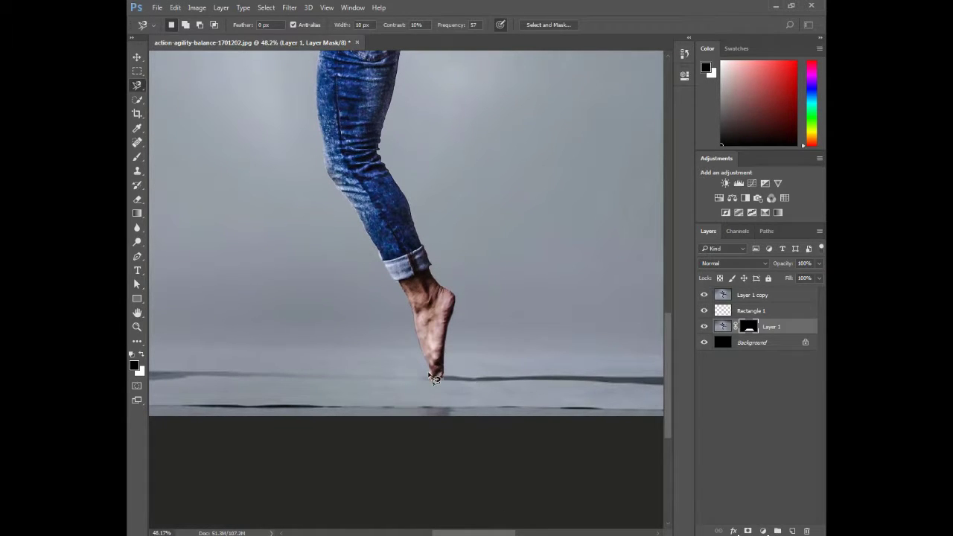
click(435, 380)
scroll(331, 147, up, 3)
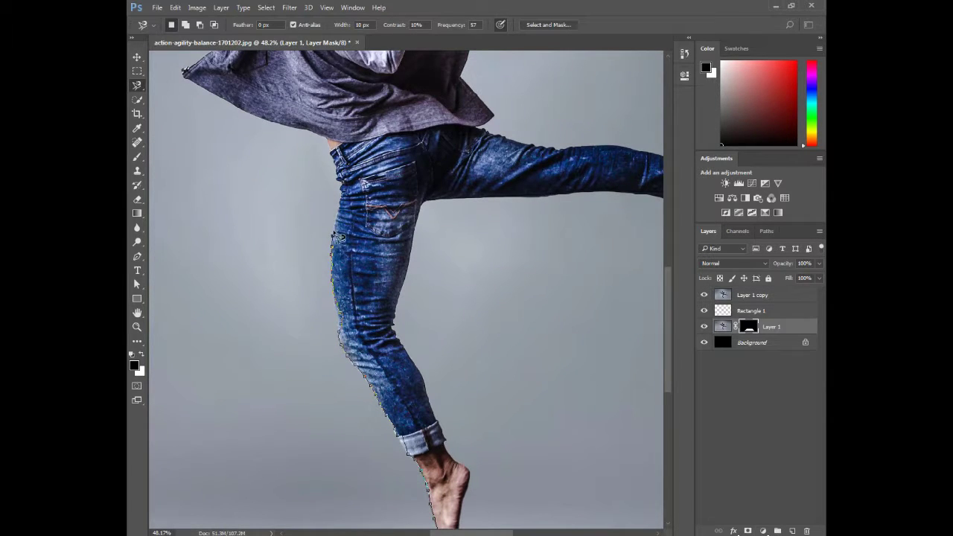
Continue the outline around the shirt, arms, head and raised leg, close it, and mask Layer 1 copy to the dancer
drag(257, 110, 411, 388)
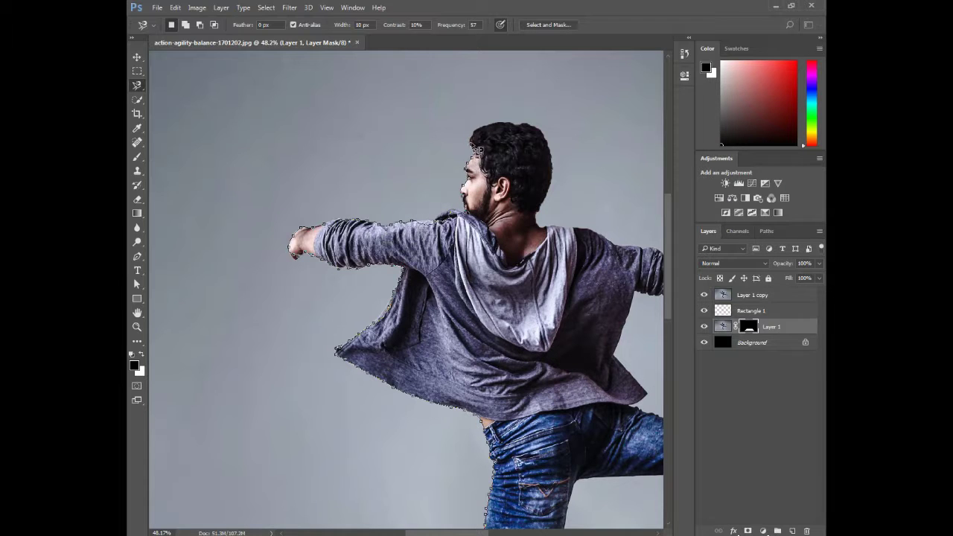
drag(606, 242, 324, 226)
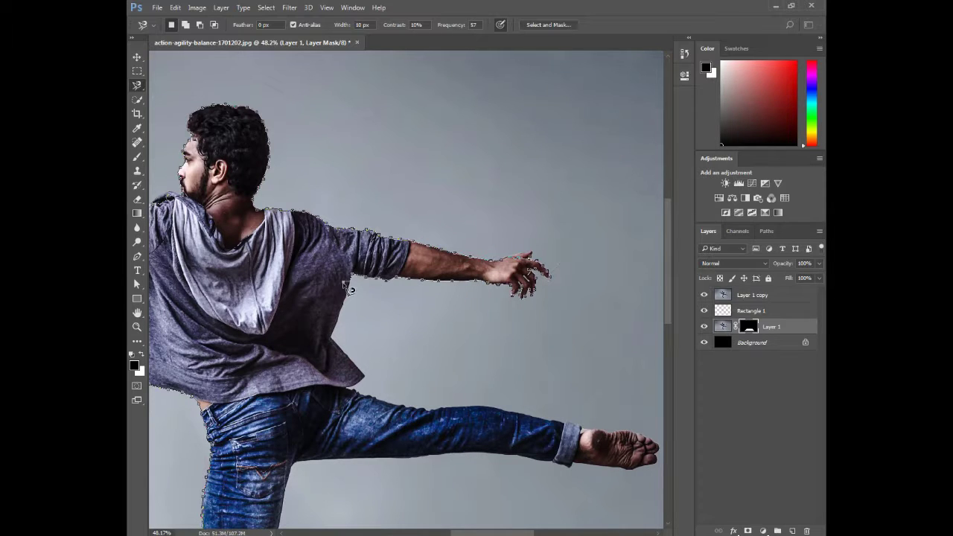
drag(492, 411, 325, 260)
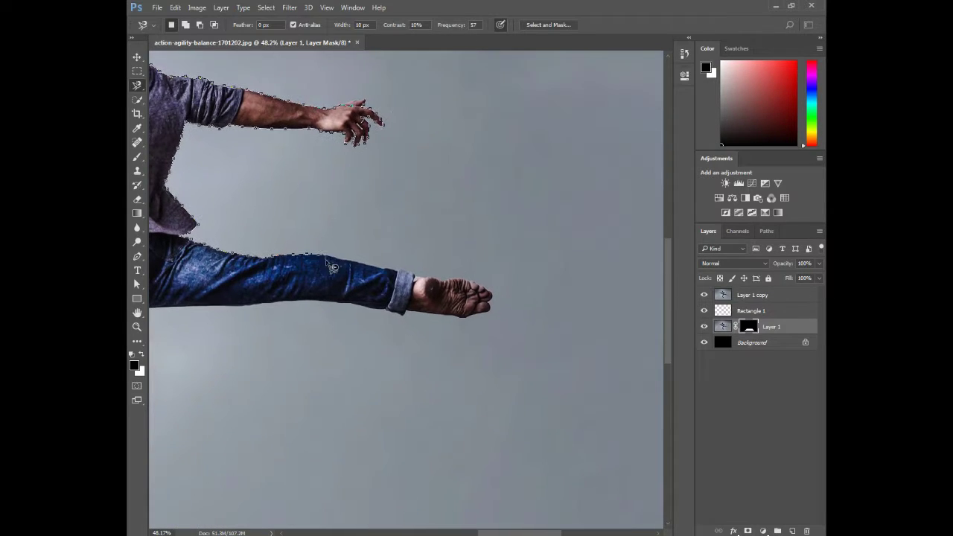
drag(335, 310, 495, 255)
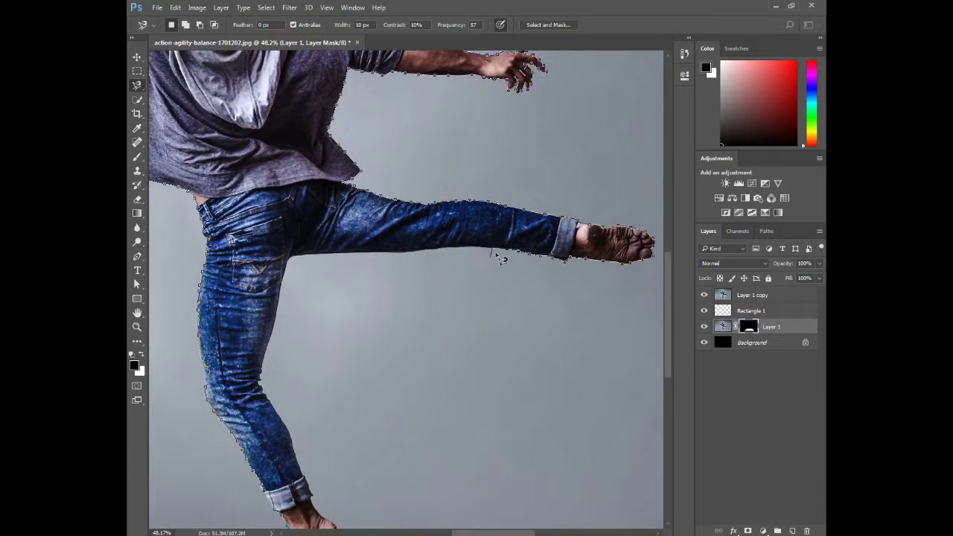
drag(274, 317, 279, 192)
drag(299, 340, 242, 217)
click(260, 357)
mouse_move(247, 262)
mouse_down()
mouse_move(382, 373)
mouse_move(402, 532)
mouse_up()
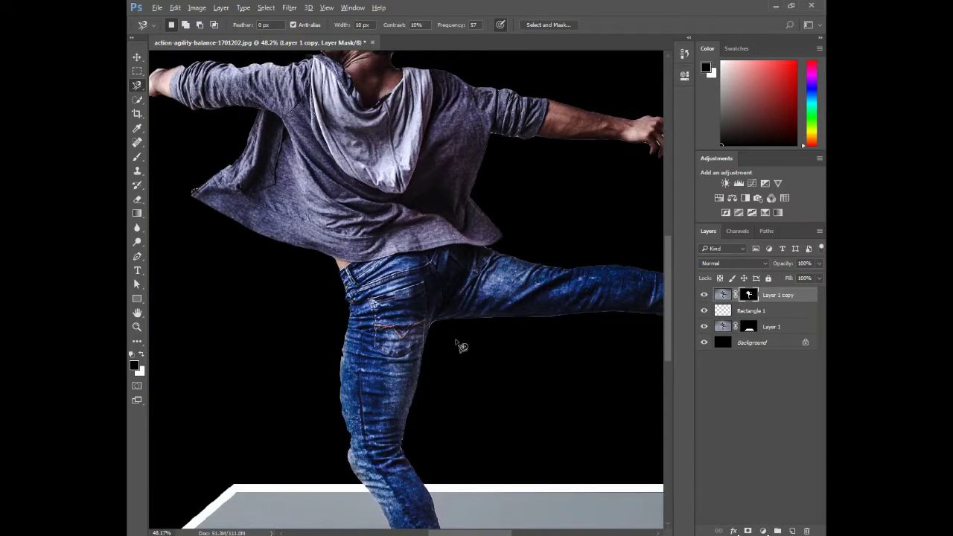
Set the density of Layer 1 copy's mask to 57% in its mask properties
scroll(456, 341, down, 6)
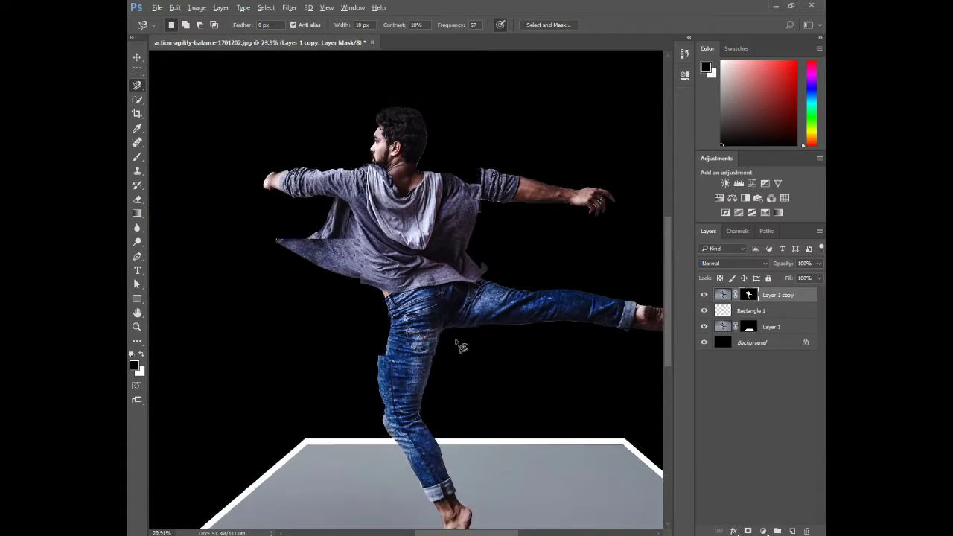
drag(379, 302, 435, 355)
scroll(366, 278, up, 4)
scroll(372, 274, up, 1)
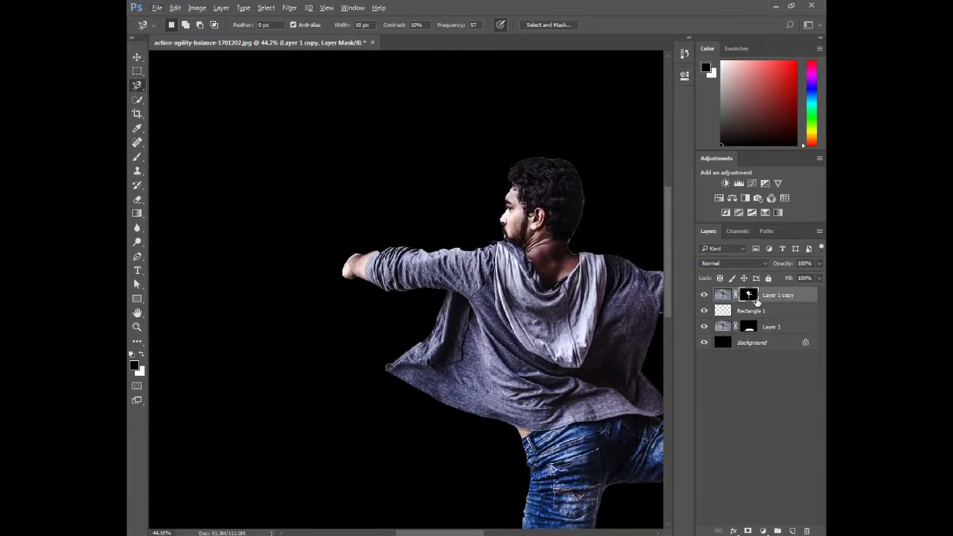
double_click(748, 296)
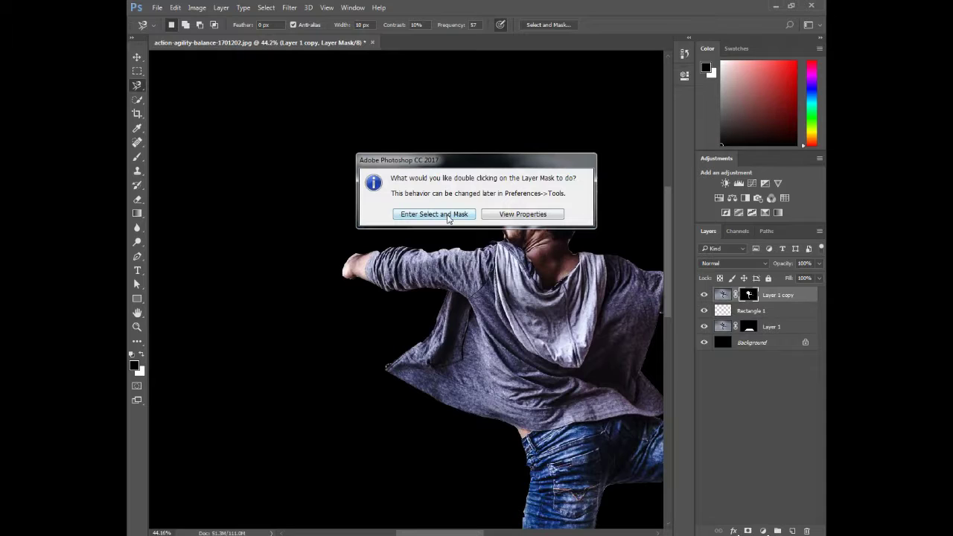
click(536, 215)
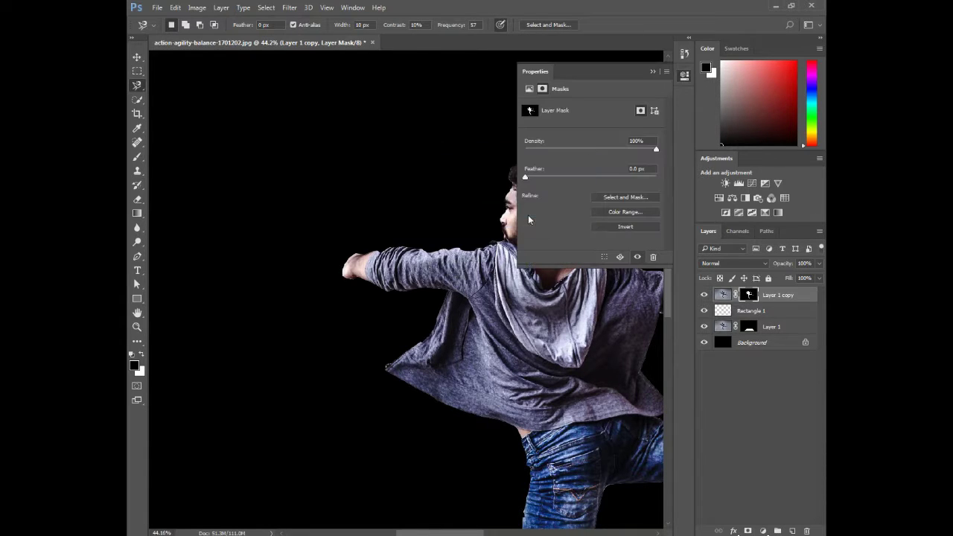
mouse_move(600, 149)
mouse_down()
mouse_move(582, 151)
mouse_move(599, 147)
mouse_up()
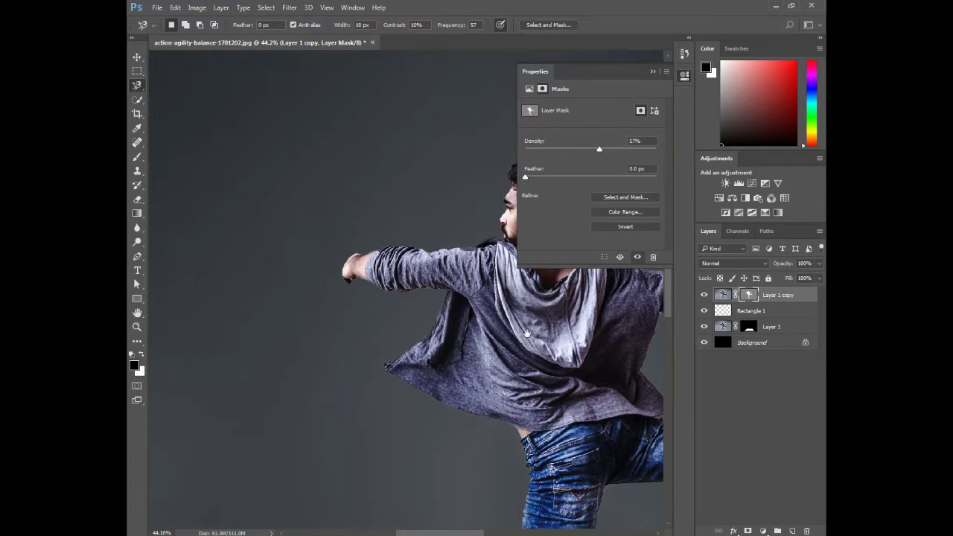
Paint white with the Brush on Layer 1 copy's mask to restore the hidden fingers of the dancer's bent hand
drag(524, 356, 434, 341)
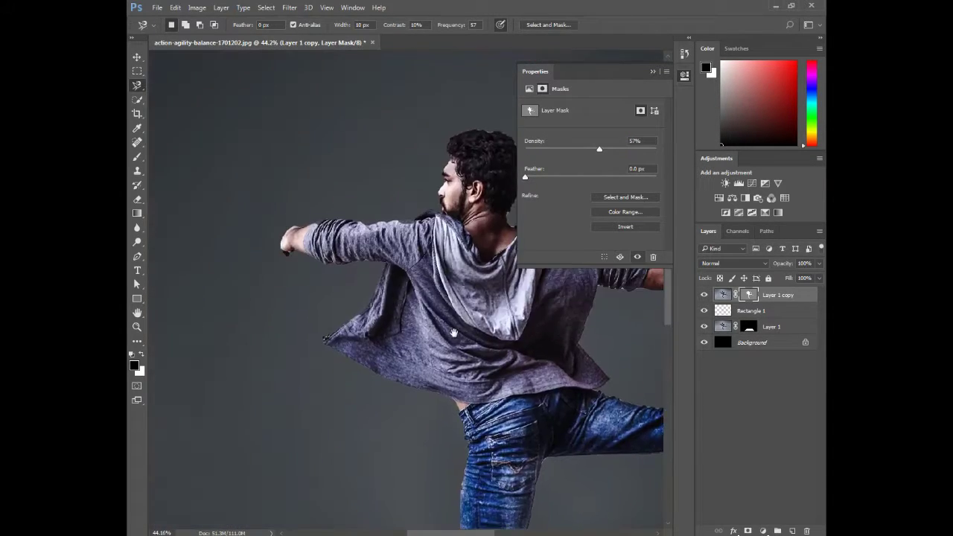
scroll(360, 277, up, 5)
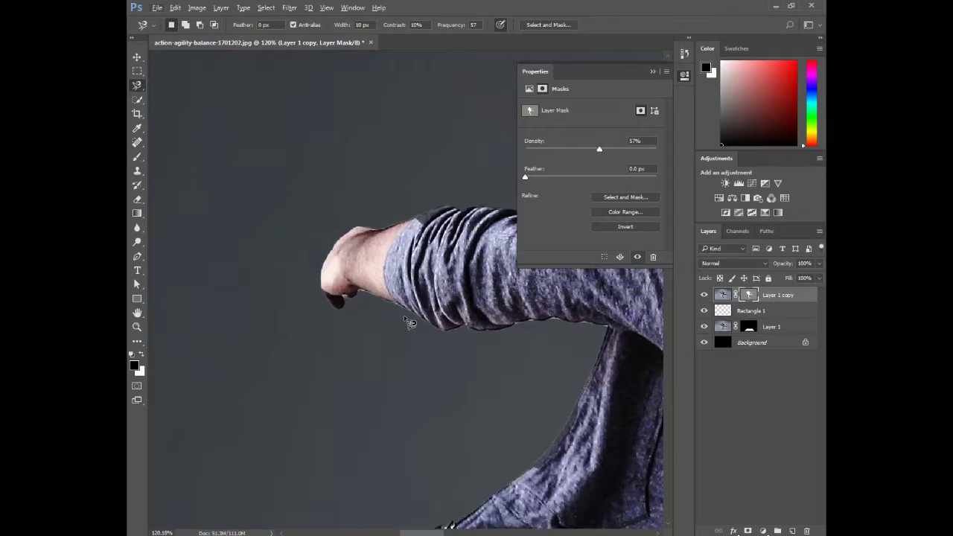
scroll(350, 309, up, 5)
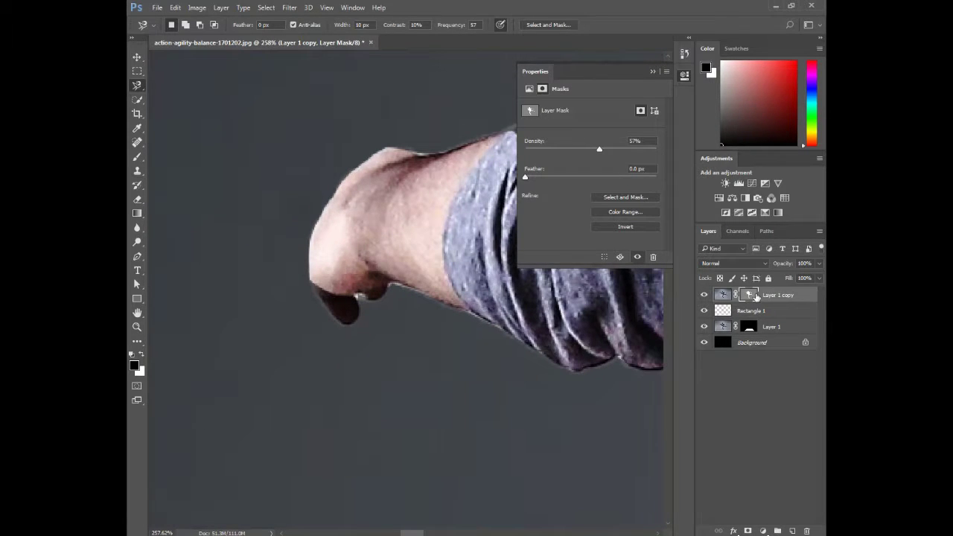
key(b)
key(x)
mouse_move(319, 287)
mouse_down()
mouse_move(348, 317)
mouse_move(350, 303)
mouse_up()
scroll(397, 298, up, 4)
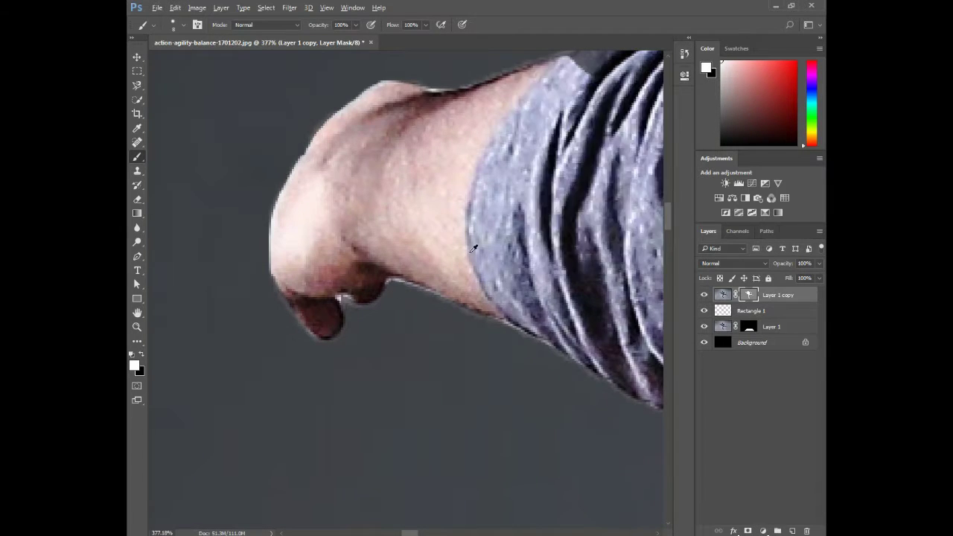
Paint black on the mask with a smaller brush to remove the background between the fingers and under the wrist
key(bracketleft)
key(bracketleft)
key(bracketleft)
key(bracketleft)
key(bracketleft)
key(x)
drag(385, 272, 442, 288)
drag(320, 306, 326, 311)
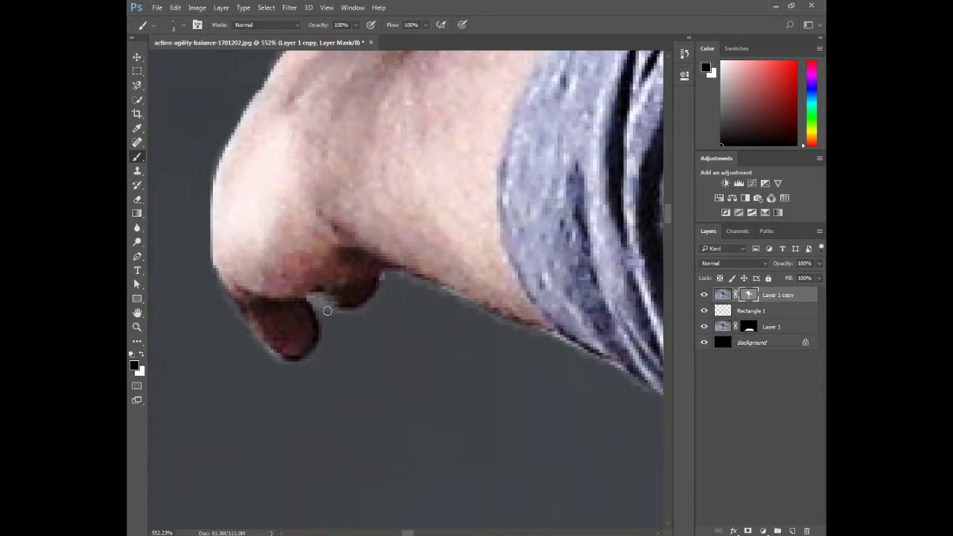
Paint black on the mask to remove the light fringe along the upper edge of the dancer's wrist
scroll(229, 317, down, 4)
scroll(336, 191, up, 6)
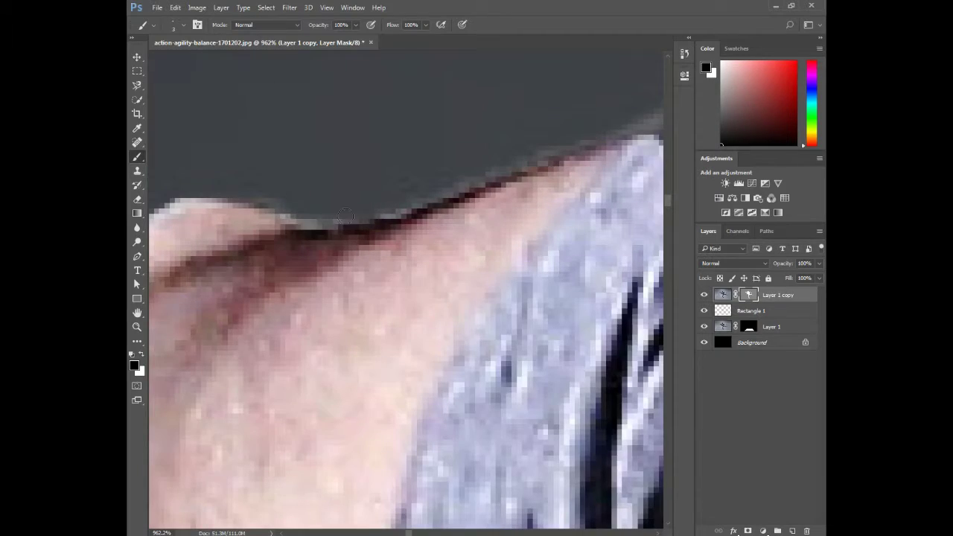
drag(279, 204, 304, 218)
key(x)
scroll(326, 228, down, 2)
key(alt+d)
key(Escape)
key(x)
scroll(325, 227, down, 4)
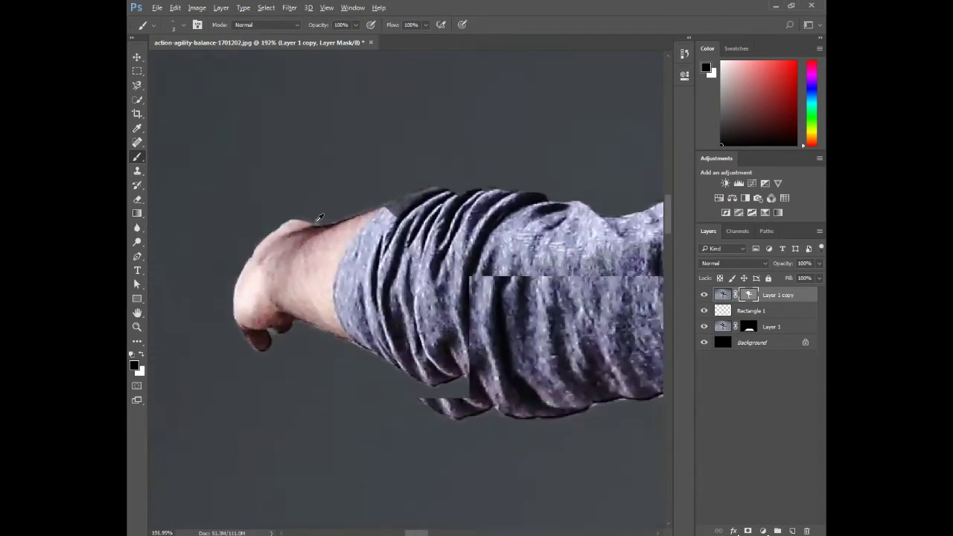
Refine the mask along the face profile from nose to eyebrow, restoring detail with white and hiding background with black
scroll(393, 231, up, 5)
key(x)
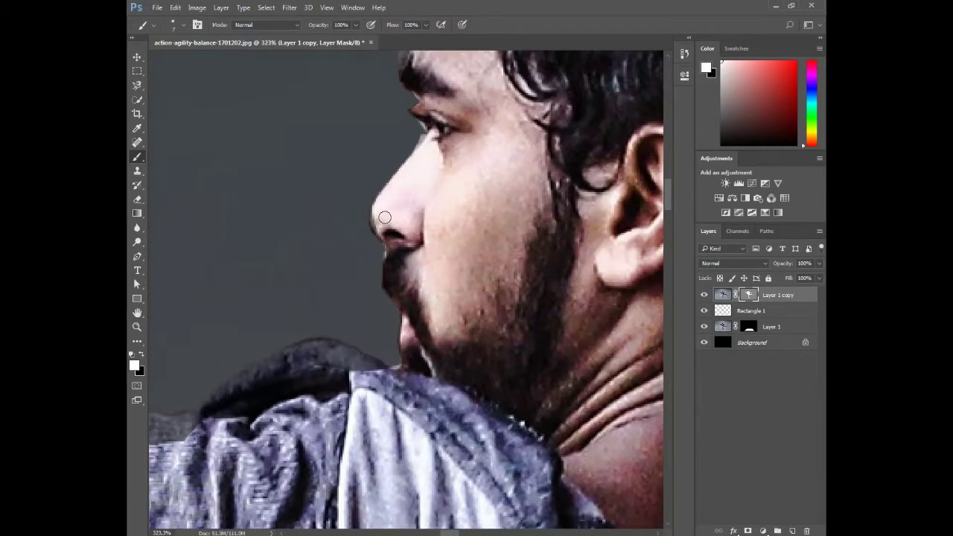
key(x)
scroll(382, 236, up, 3)
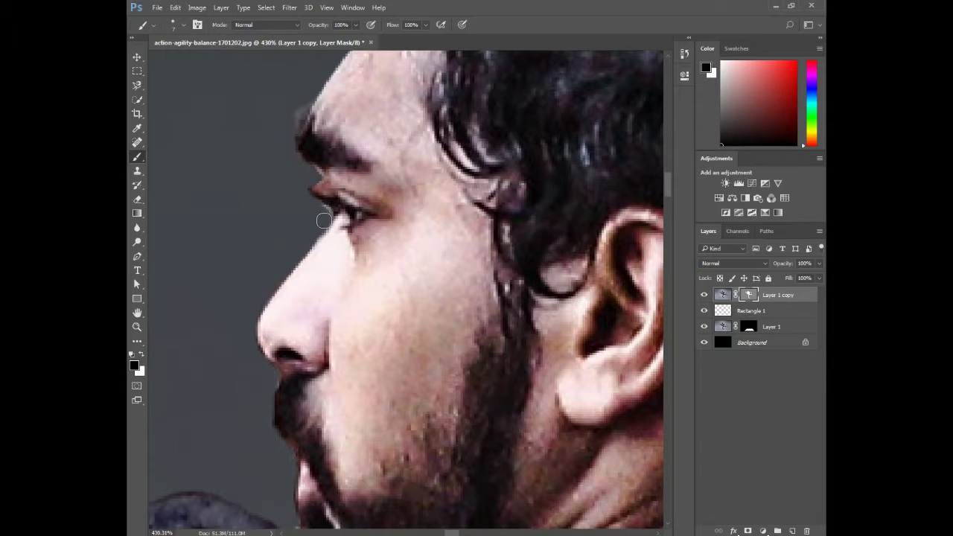
key(x)
drag(311, 92, 290, 133)
key(x)
mouse_move(290, 133)
mouse_down()
mouse_move(310, 94)
mouse_move(301, 149)
mouse_up()
key(x)
Undo the last mask stroke in front of the dancer's forehead
scroll(313, 141, down, 5)
scroll(324, 143, up, 6)
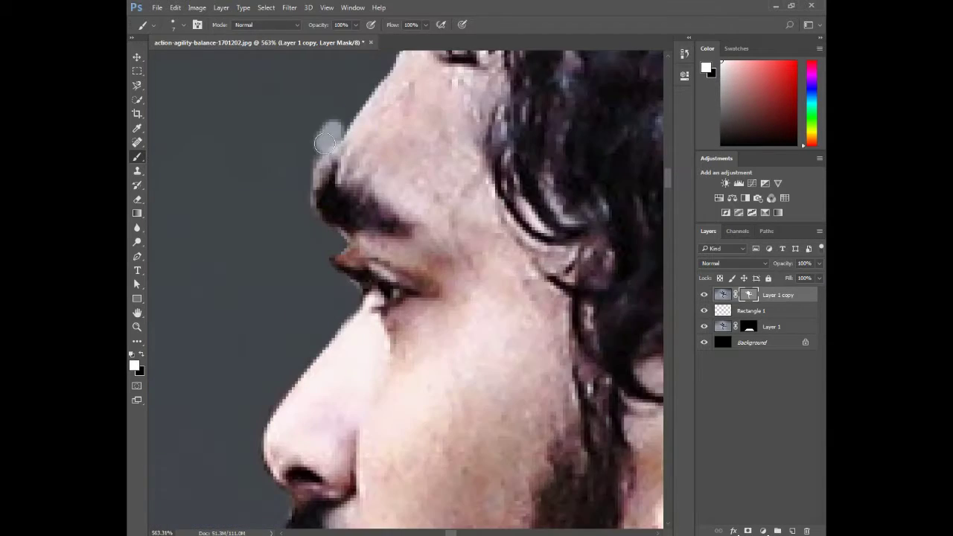
key(ctrl+z)
key(z)
key(b)
key(x)
Paint black on the mask to remove the light fringe along the top and back of the dancer's hair
scroll(304, 191, down, 8)
scroll(362, 155, up, 6)
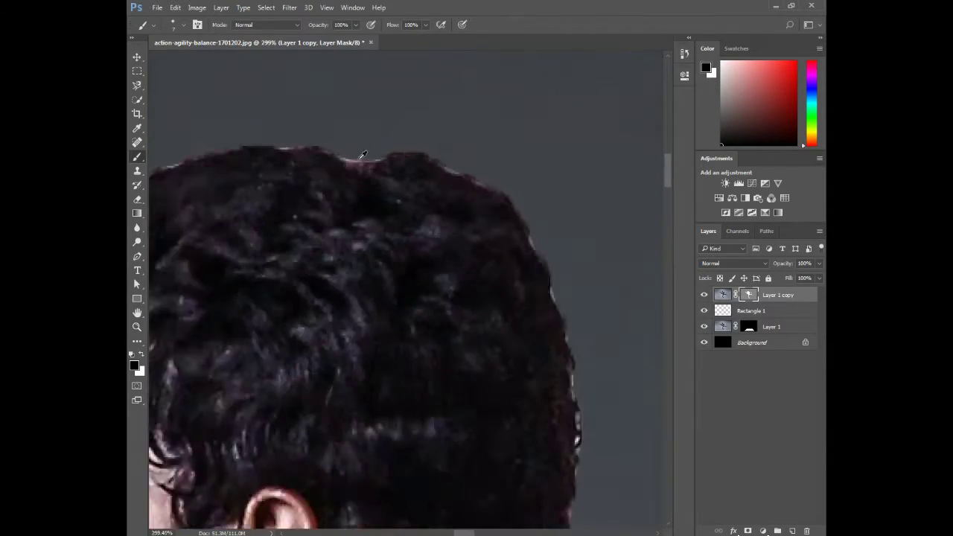
scroll(363, 155, up, 3)
drag(343, 157, 384, 154)
drag(273, 141, 251, 141)
mouse_move(475, 157)
mouse_down()
mouse_move(597, 280)
mouse_move(625, 343)
mouse_up()
mouse_move(644, 453)
mouse_down()
mouse_move(422, 258)
mouse_move(427, 304)
mouse_move(427, 276)
mouse_up()
Paint black on the mask to remove the light fringe along the dancer's nape, below the hairline
scroll(427, 276, down, 4)
scroll(331, 390, up, 5)
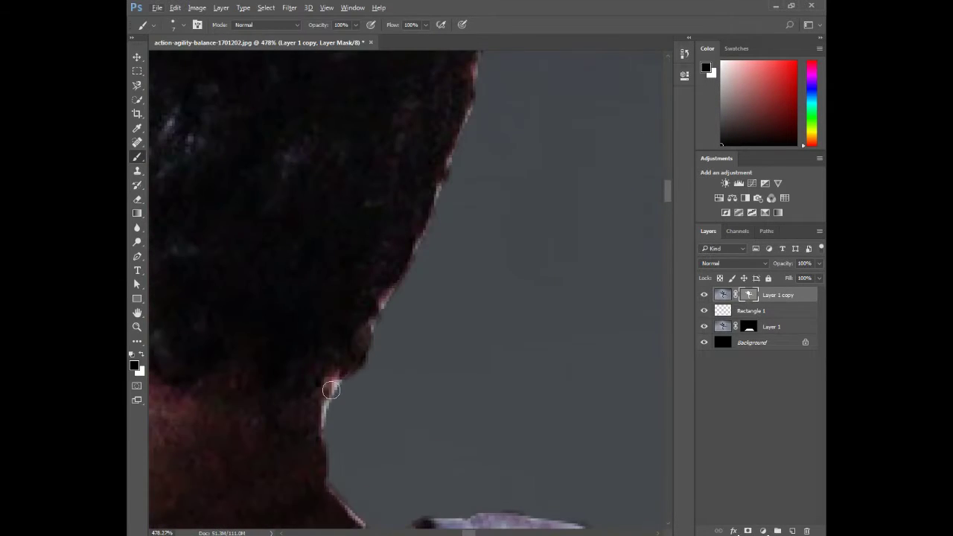
drag(331, 390, 332, 401)
scroll(332, 402, down, 4)
scroll(325, 263, up, 4)
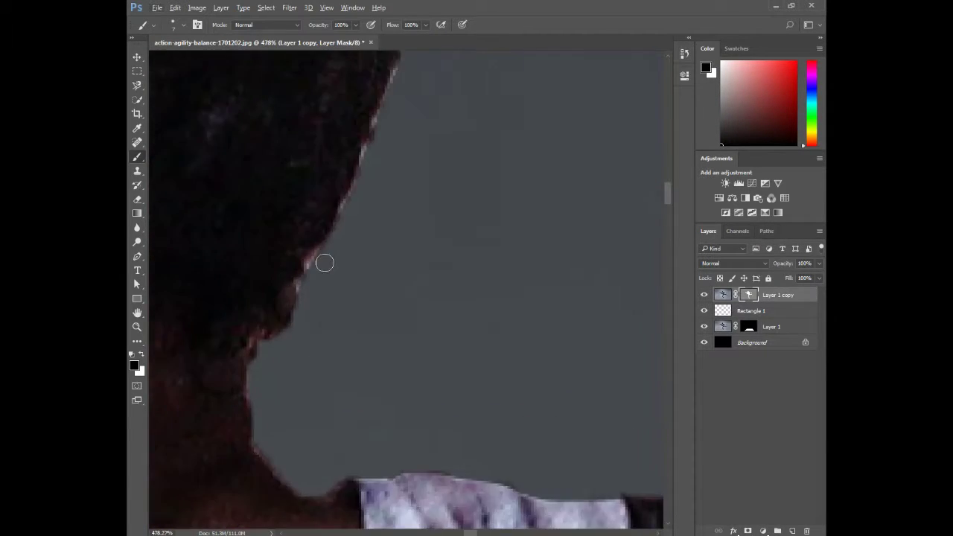
Paint black on the mask to remove the light fringe along the back hairline and the underside of the rear arm's sleeve
drag(325, 262, 358, 171)
scroll(357, 170, down, 4)
scroll(447, 346, up, 6)
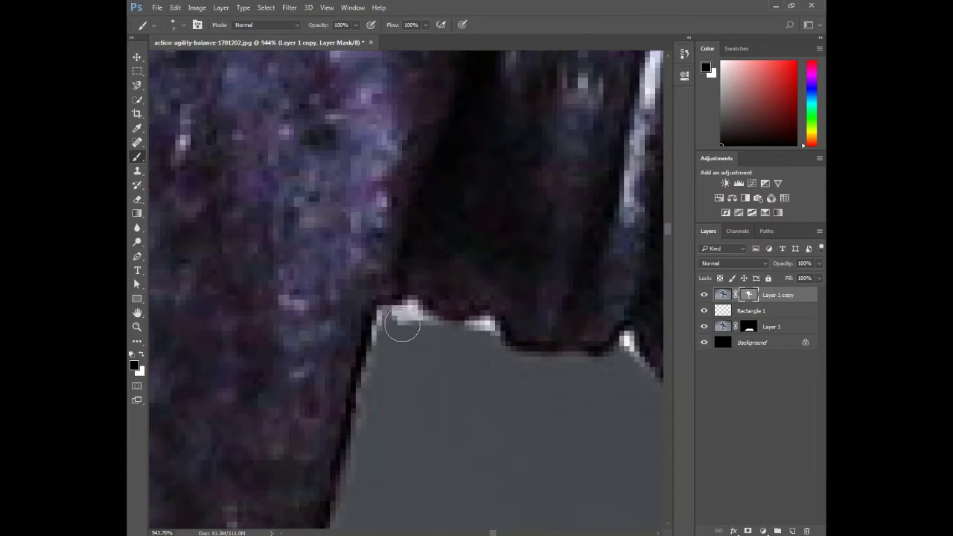
drag(402, 323, 477, 370)
mouse_move(618, 344)
mouse_down()
mouse_move(357, 228)
mouse_move(376, 272)
mouse_up()
drag(497, 275, 500, 297)
drag(644, 280, 434, 278)
mouse_move(434, 278)
mouse_down()
mouse_move(441, 284)
mouse_move(417, 264)
mouse_up()
scroll(449, 248, down, 4)
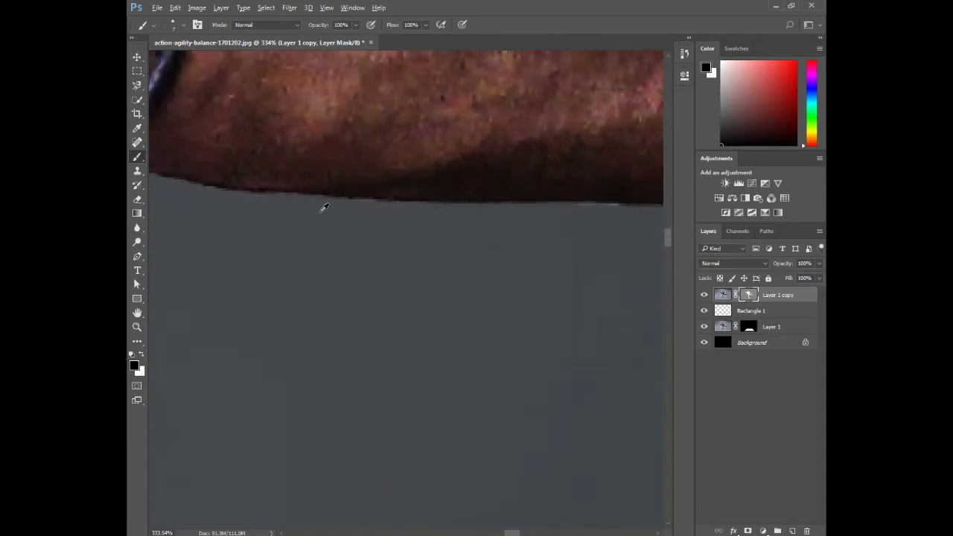
Paint black on the mask to clear the light background between the fingers of the rear hand
scroll(362, 191, right, 5)
scroll(415, 191, up, 3)
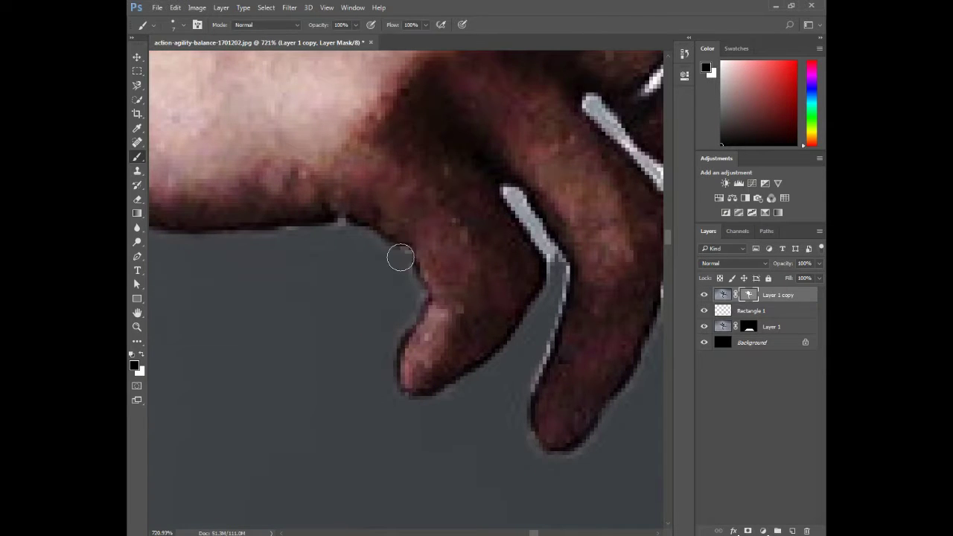
scroll(400, 258, right, 3)
mouse_move(407, 205)
mouse_down()
mouse_move(452, 271)
mouse_move(453, 354)
mouse_move(445, 349)
mouse_move(465, 296)
mouse_move(410, 208)
mouse_move(454, 261)
mouse_up()
drag(490, 115, 564, 201)
mouse_move(574, 294)
mouse_down()
mouse_move(571, 340)
mouse_move(570, 298)
mouse_up()
scroll(550, 397, down, 4)
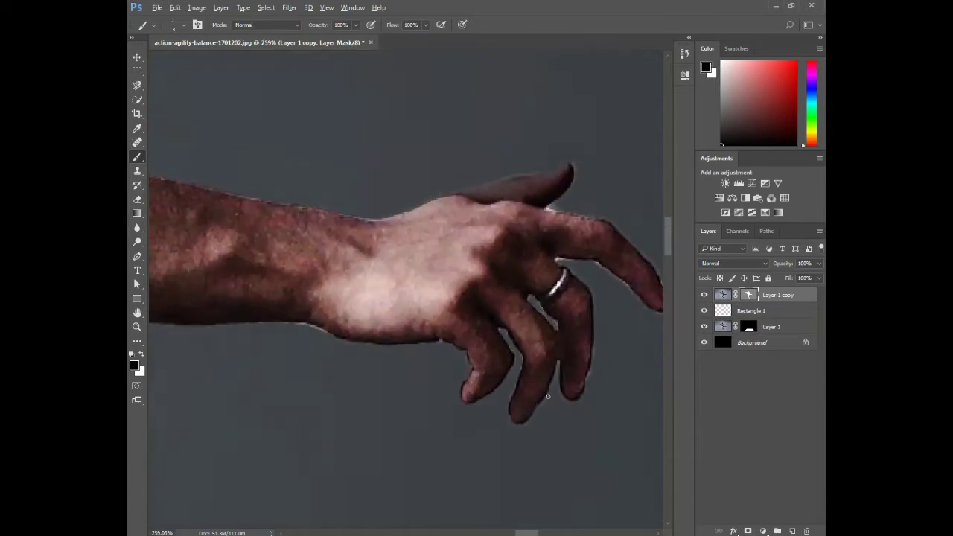
Refine the mask along the top of the rear hand and thumb, hiding the light edge and restoring the thumb tip
scroll(557, 155, up, 4)
mouse_move(432, 287)
mouse_down()
mouse_move(340, 280)
mouse_move(365, 268)
mouse_move(493, 278)
mouse_move(579, 201)
mouse_up()
key(x)
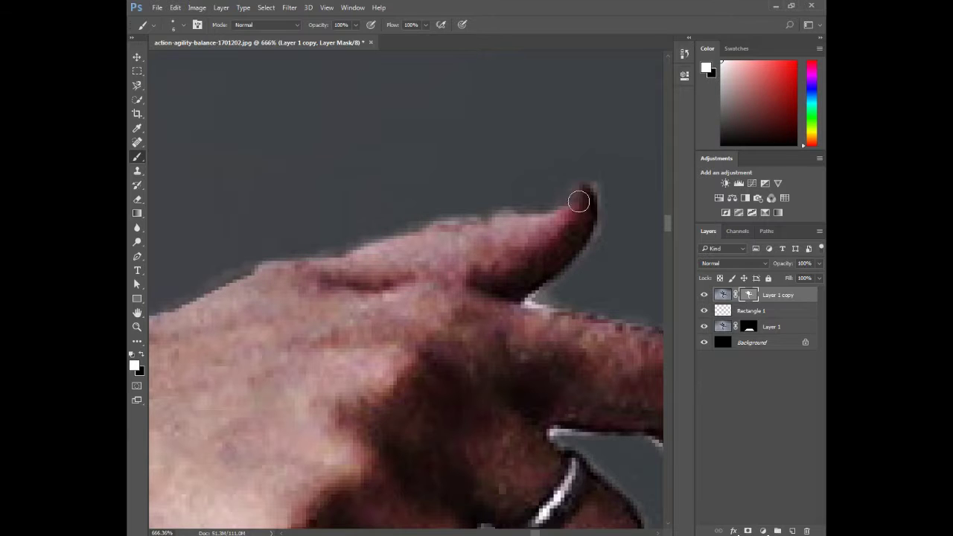
key(x)
scroll(472, 338, down, 3)
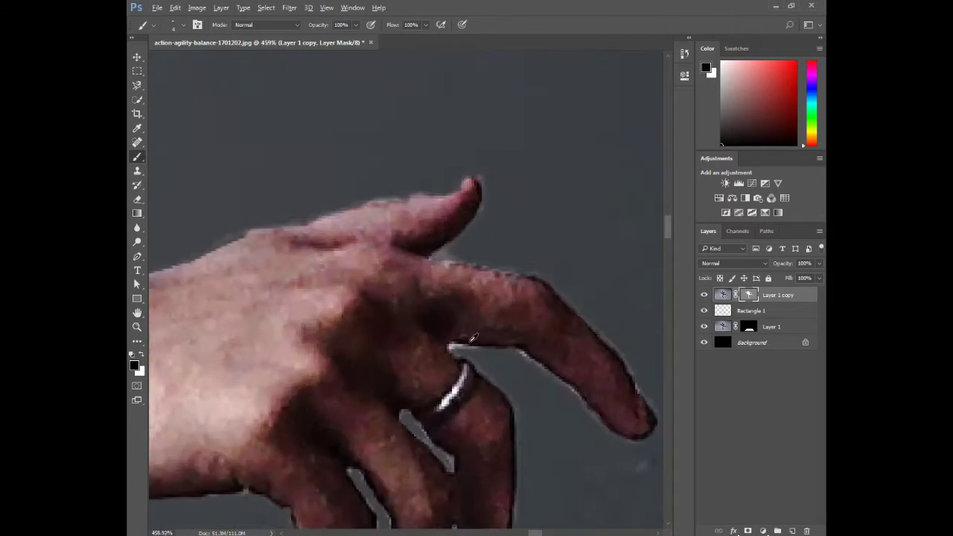
scroll(471, 339, up, 2)
Paint black on the mask to remove the light fringe along the underside of the rear wrist and forearm
scroll(516, 357, down, 5)
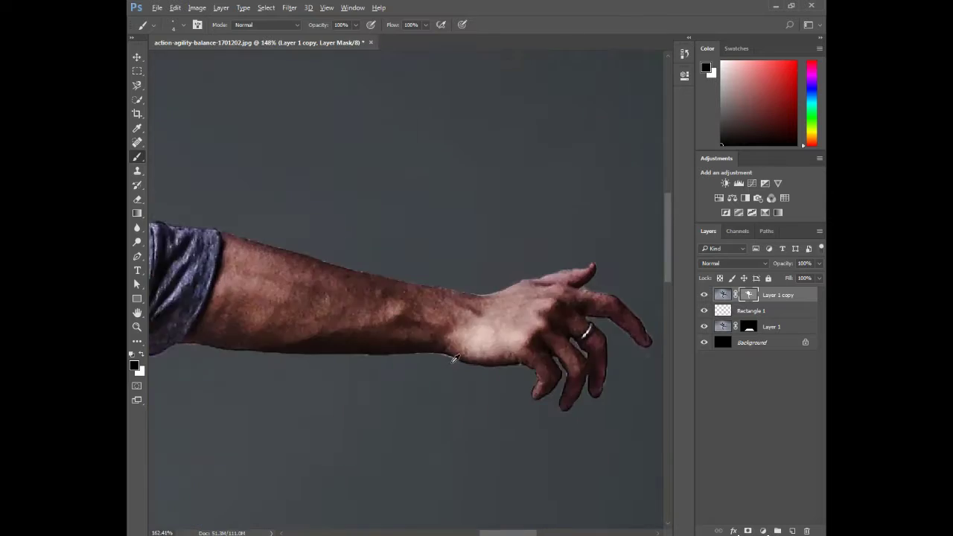
scroll(455, 359, up, 3)
drag(414, 340, 379, 344)
scroll(379, 344, down, 6)
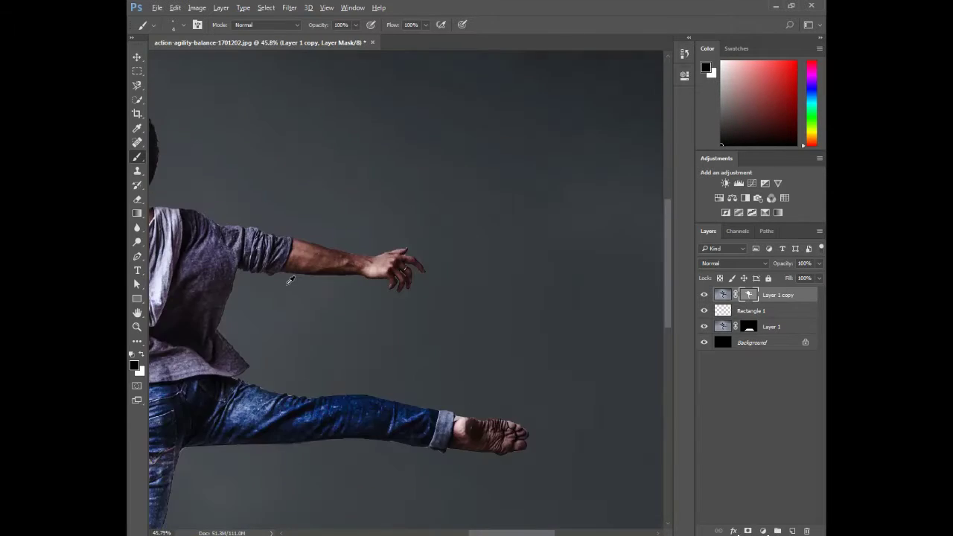
Set the density of the dancer layer's mask to 100% and check the whole composition
scroll(290, 279, down, 2)
click(684, 75)
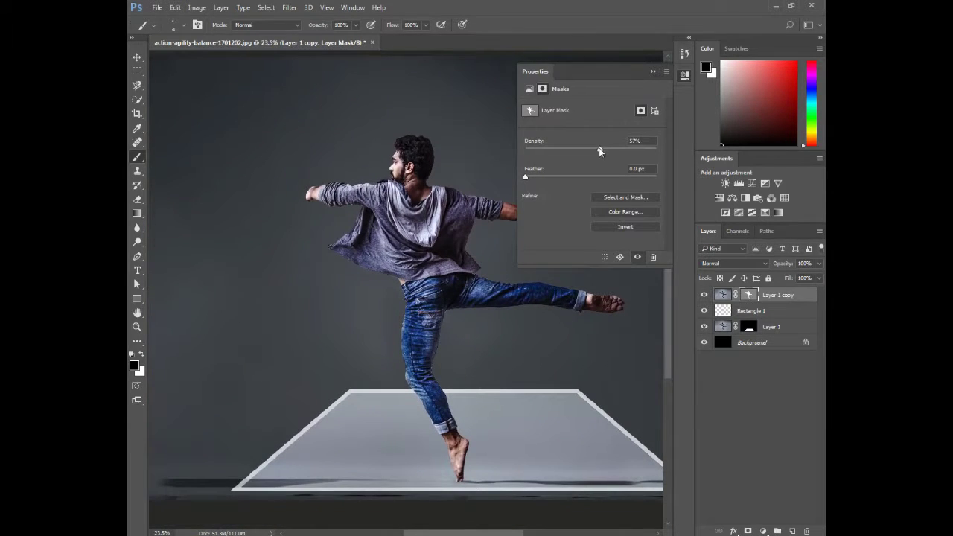
drag(599, 151, 678, 160)
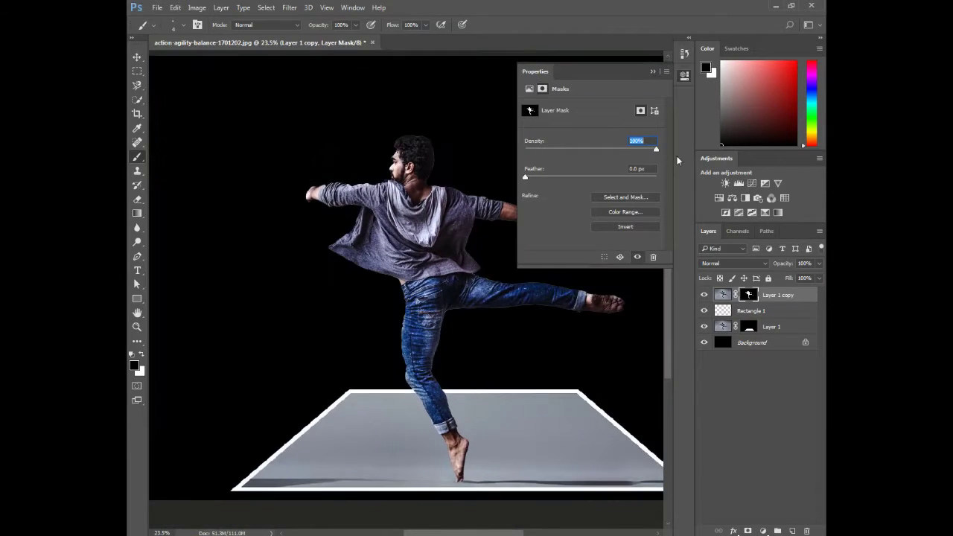
click(684, 75)
scroll(405, 291, down, 2)
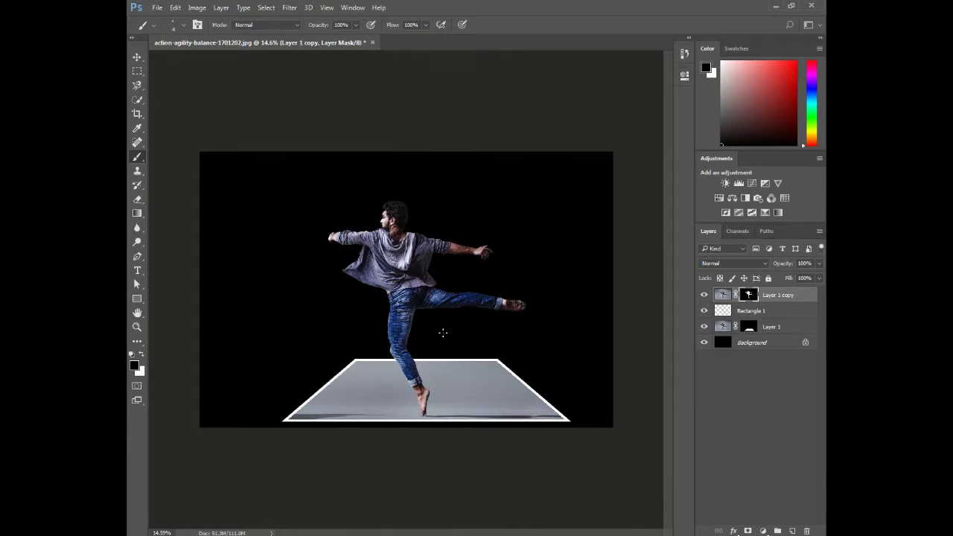
scroll(411, 247, up, 2)
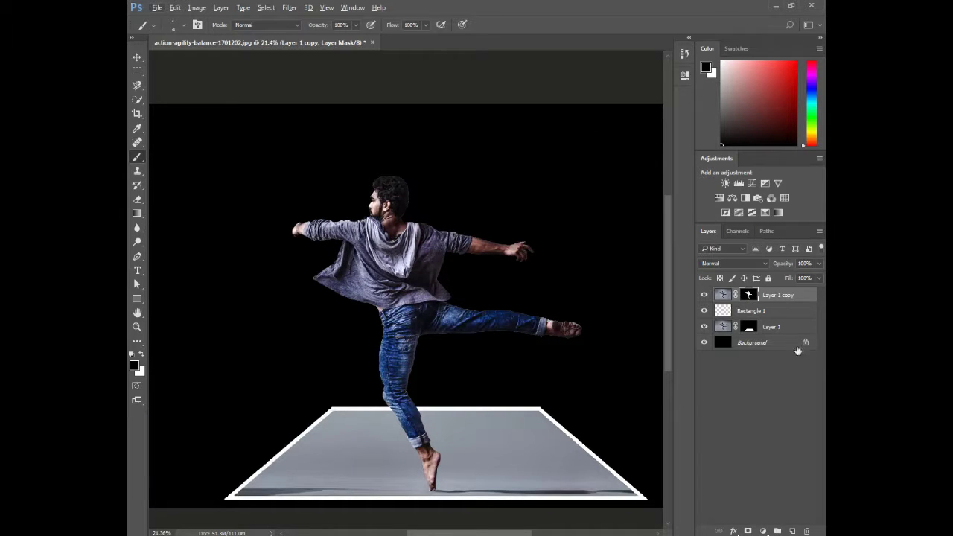
Target the image of Layer 1 copy instead of its mask and apply a slight Color Decontaminate matting
click(221, 7)
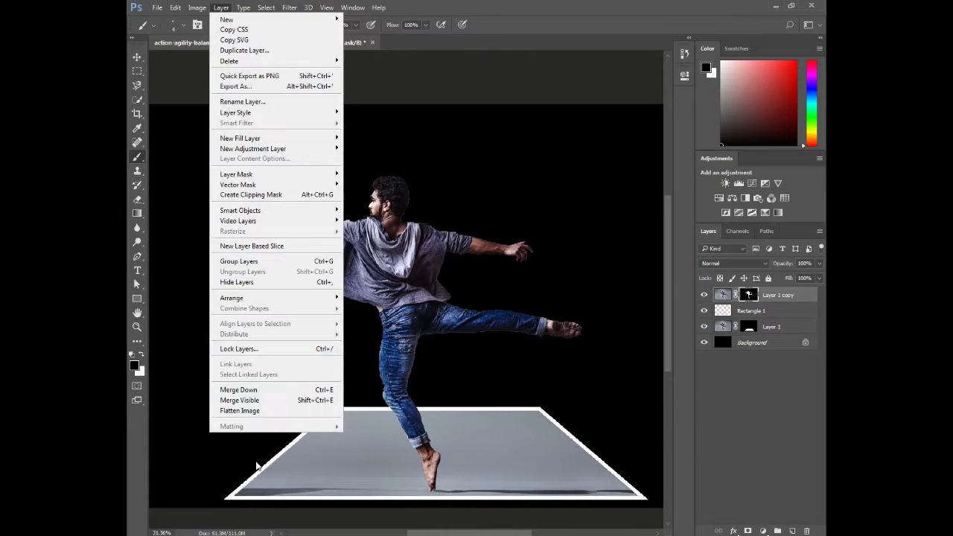
click(704, 294)
click(722, 295)
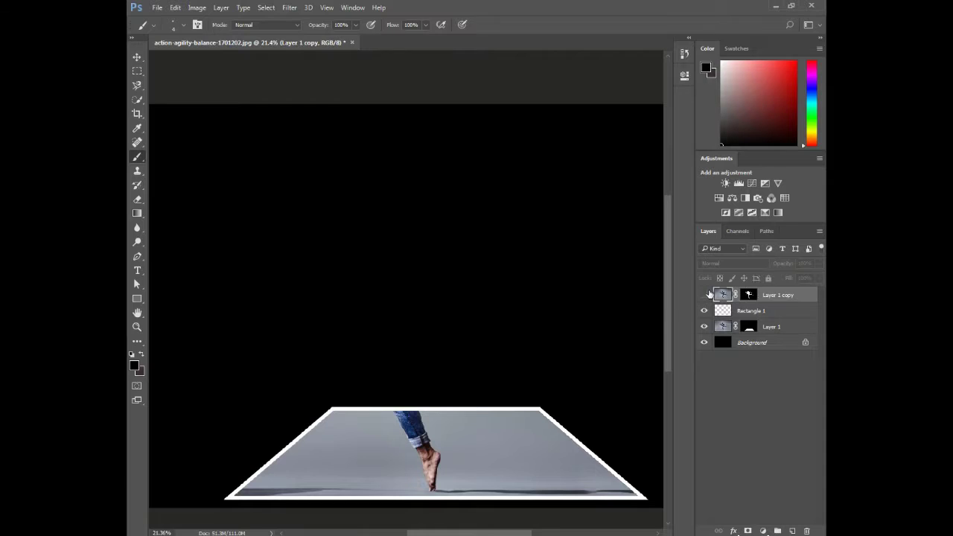
click(704, 294)
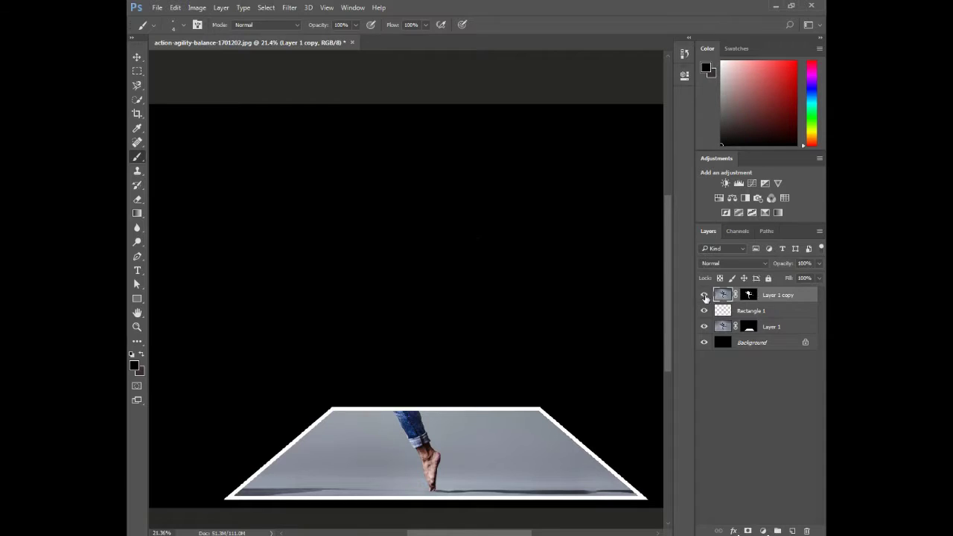
click(221, 8)
mouse_move(238, 423)
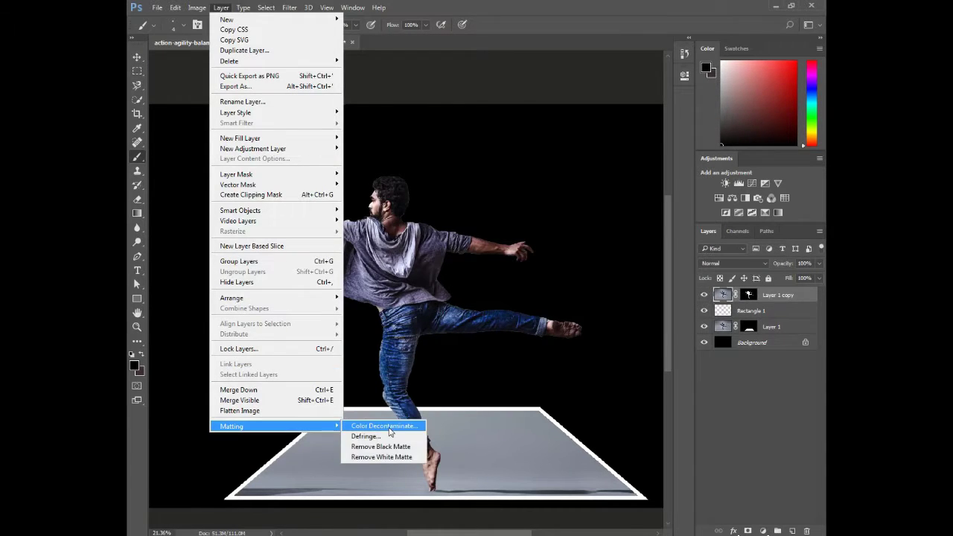
click(374, 422)
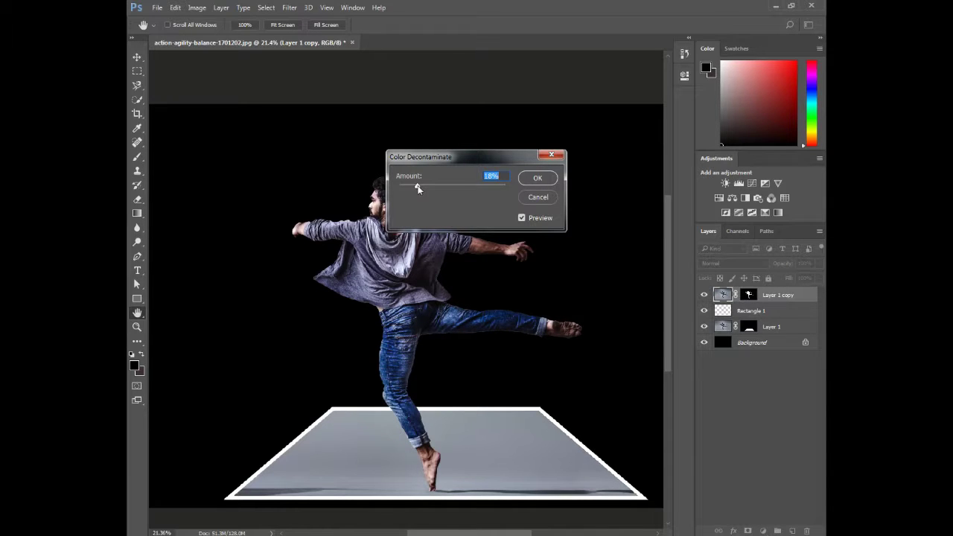
mouse_move(417, 189)
mouse_down()
mouse_move(409, 190)
mouse_move(422, 188)
mouse_up()
click(536, 178)
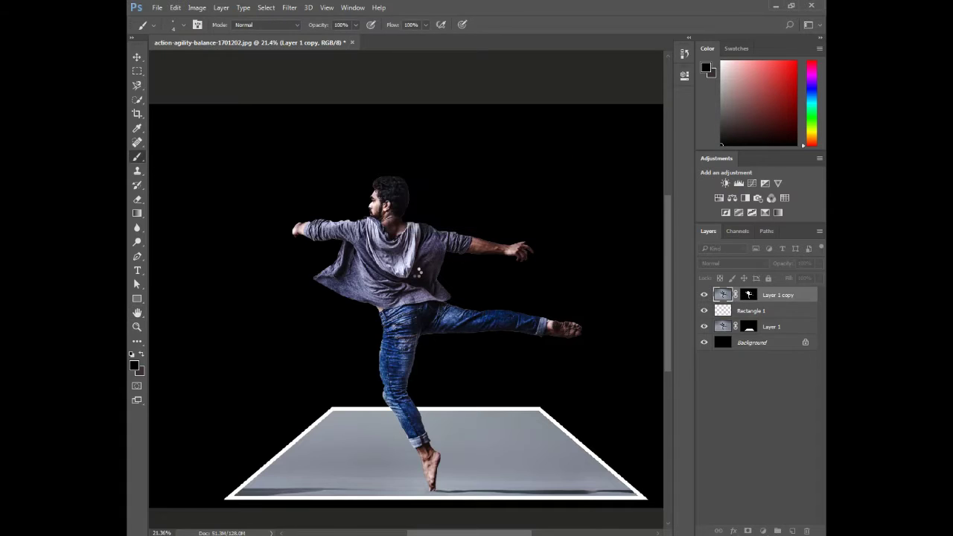
Add a gradient fill layer directly above the Background using the Black, White preset
scroll(416, 274, down, 2)
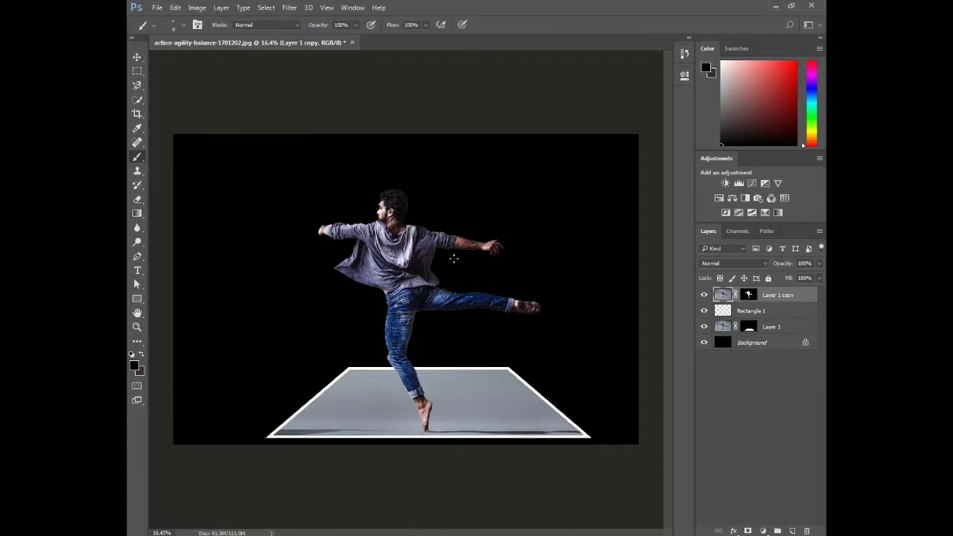
scroll(458, 251, up, 2)
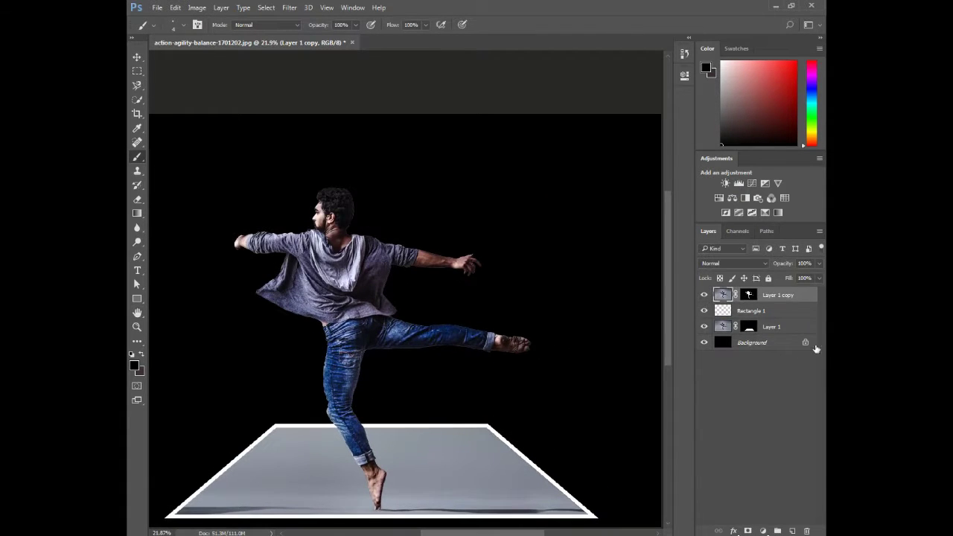
click(763, 347)
click(762, 531)
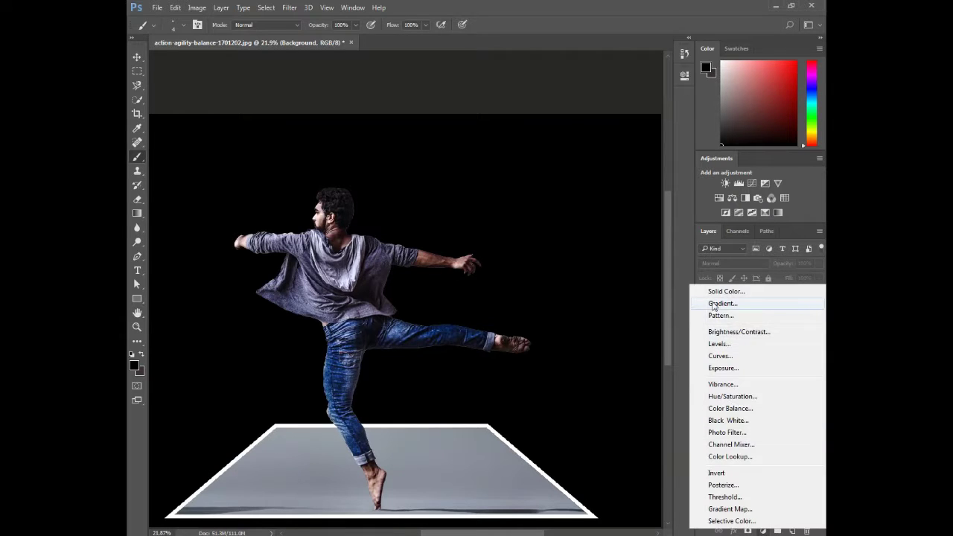
click(721, 304)
click(457, 158)
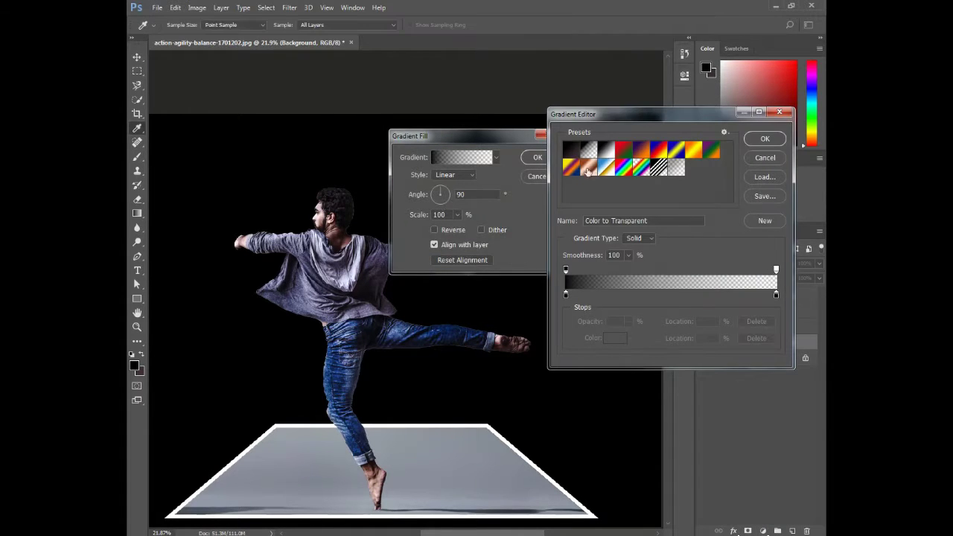
click(599, 152)
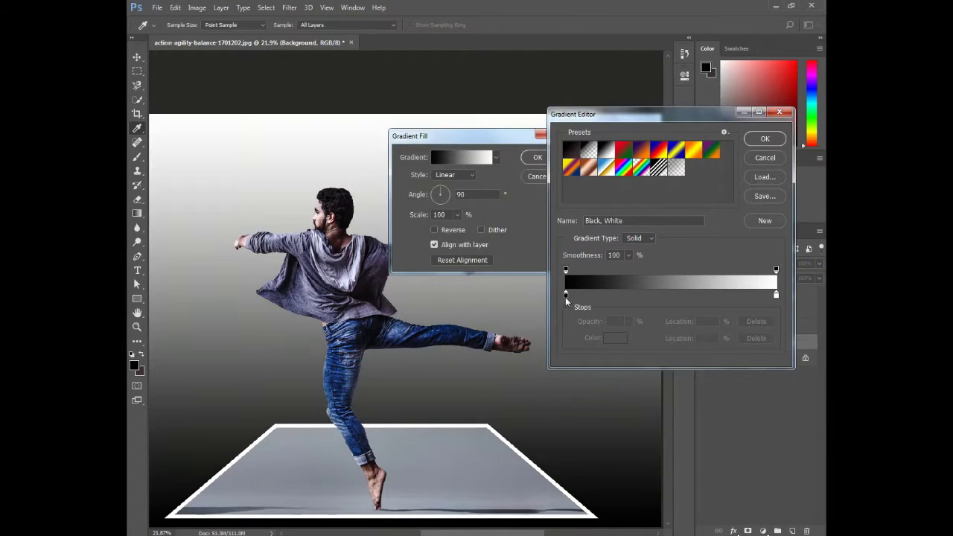
Change the gradient's black starting stop to a very dark purple
click(564, 294)
click(610, 340)
drag(486, 189, 471, 267)
click(491, 196)
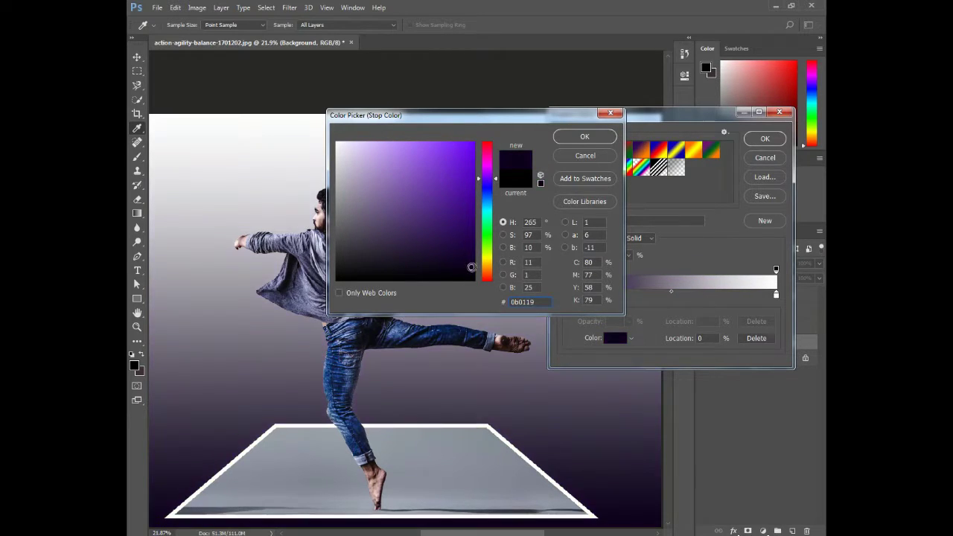
click(588, 140)
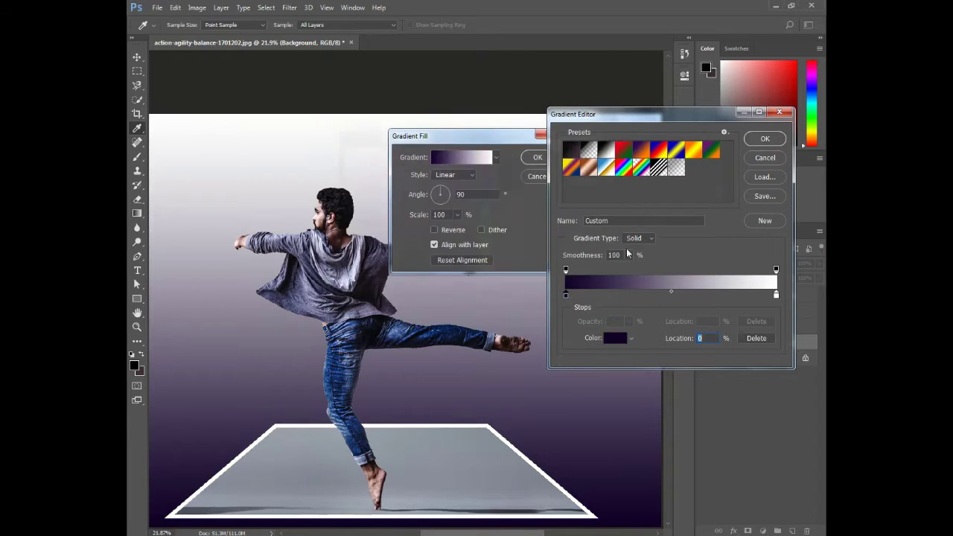
Set the gradient's white end stop to muted blue #323865 and apply the gradient fill
click(776, 295)
click(614, 339)
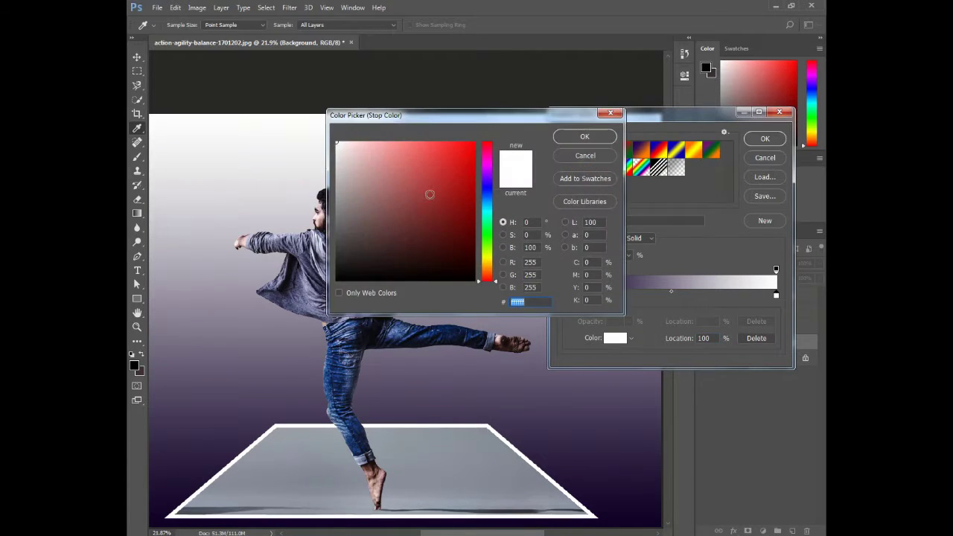
drag(489, 249, 491, 194)
drag(473, 155, 405, 225)
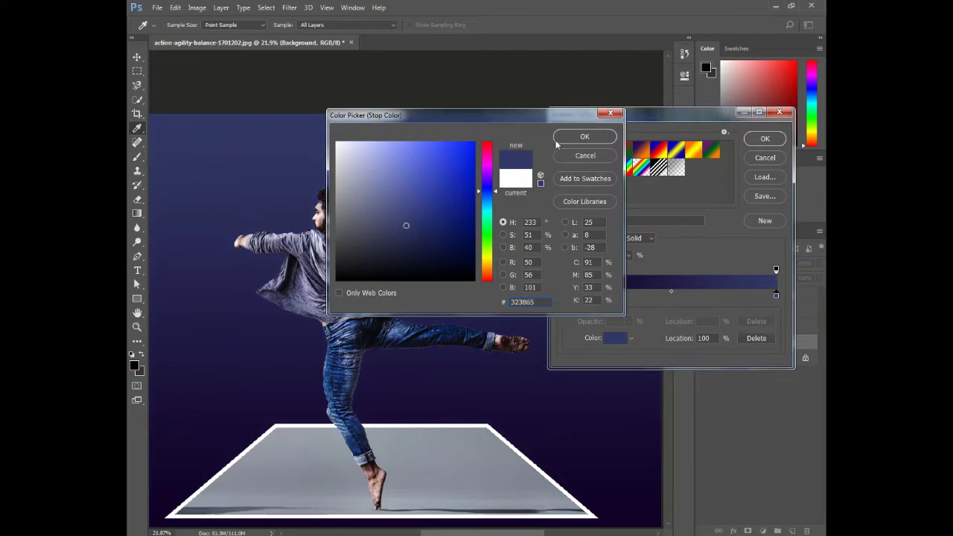
click(557, 141)
click(764, 138)
click(537, 158)
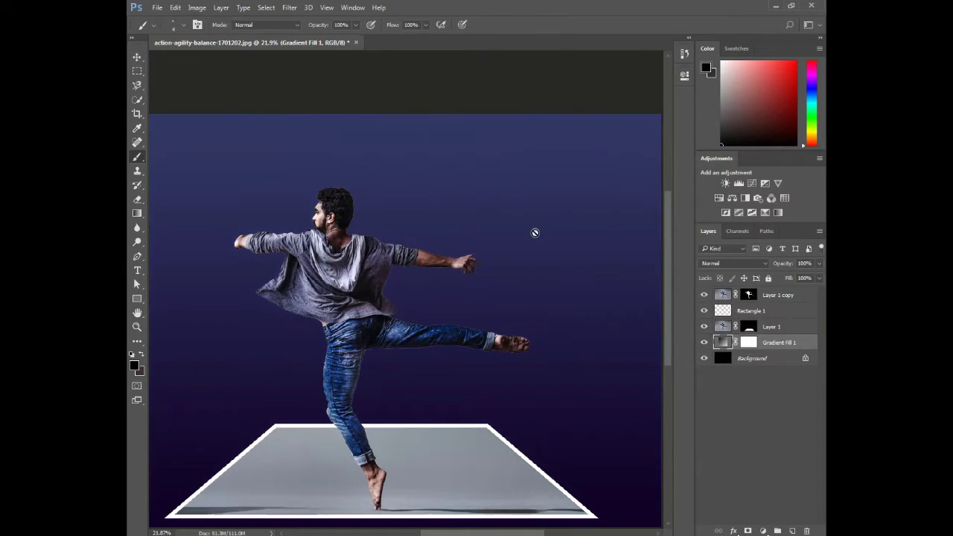
scroll(536, 232, down, 2)
scroll(429, 280, up, 3)
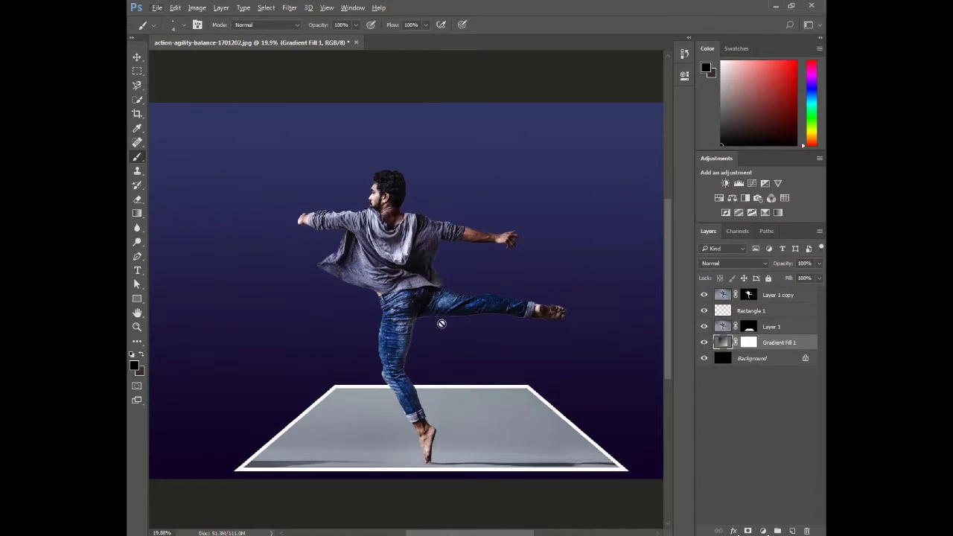
Add a Hue/Saturation adjustment layer above Layer 1 copy
click(779, 299)
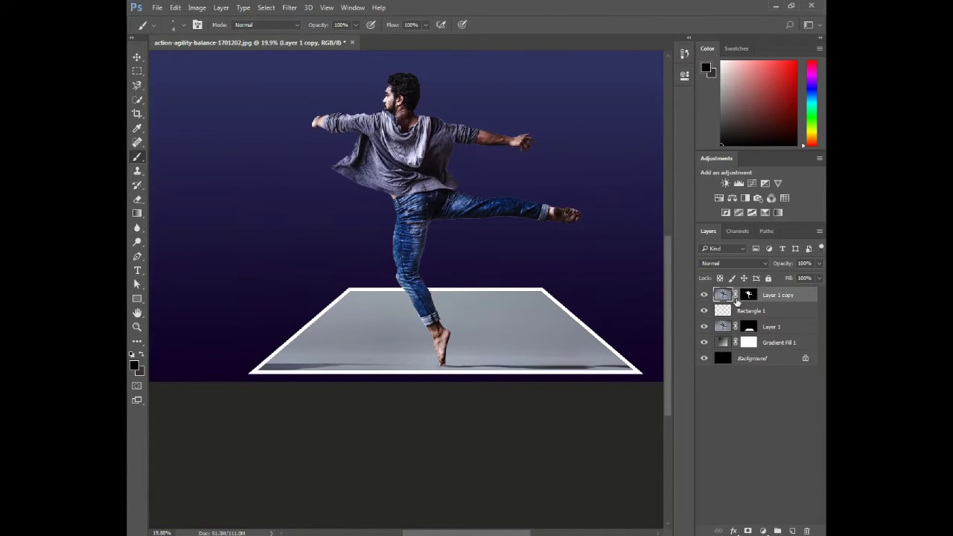
click(734, 530)
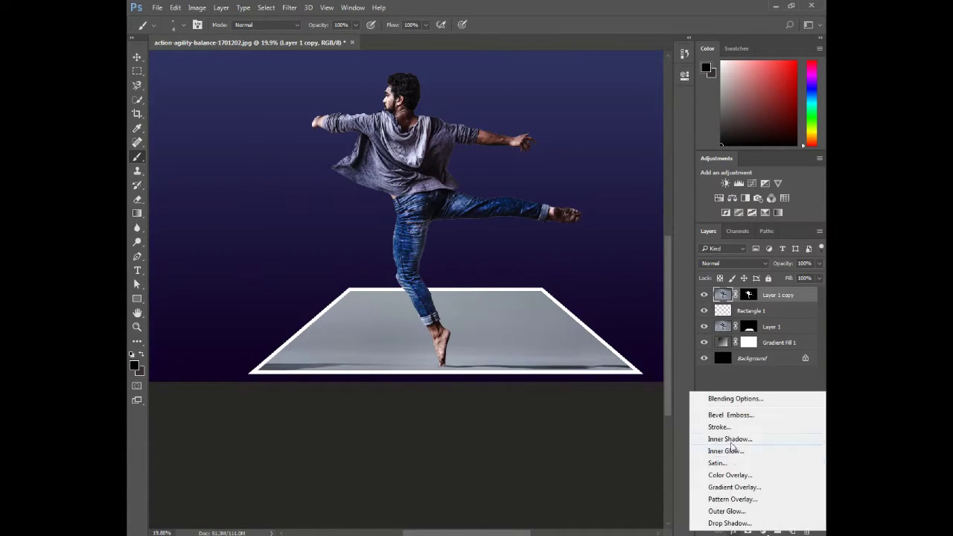
click(760, 393)
click(763, 530)
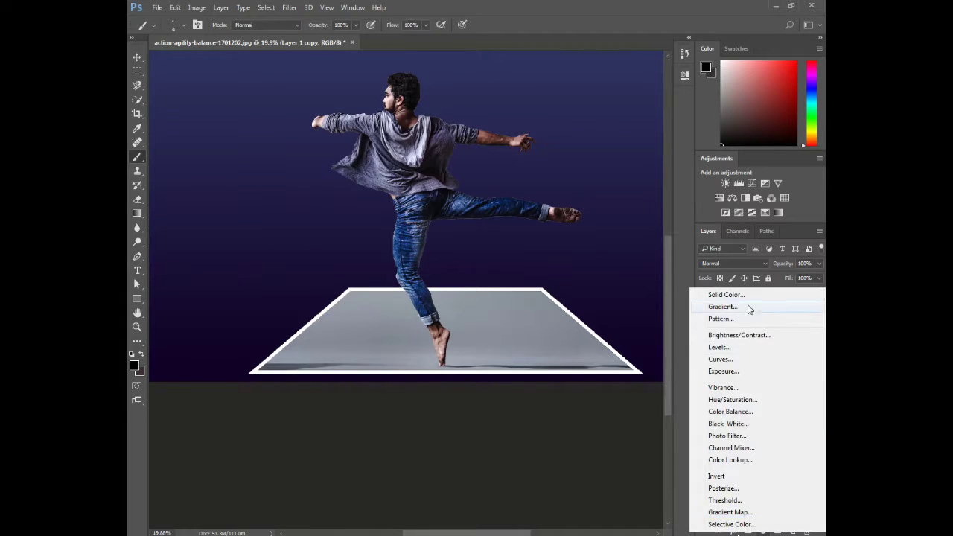
click(731, 400)
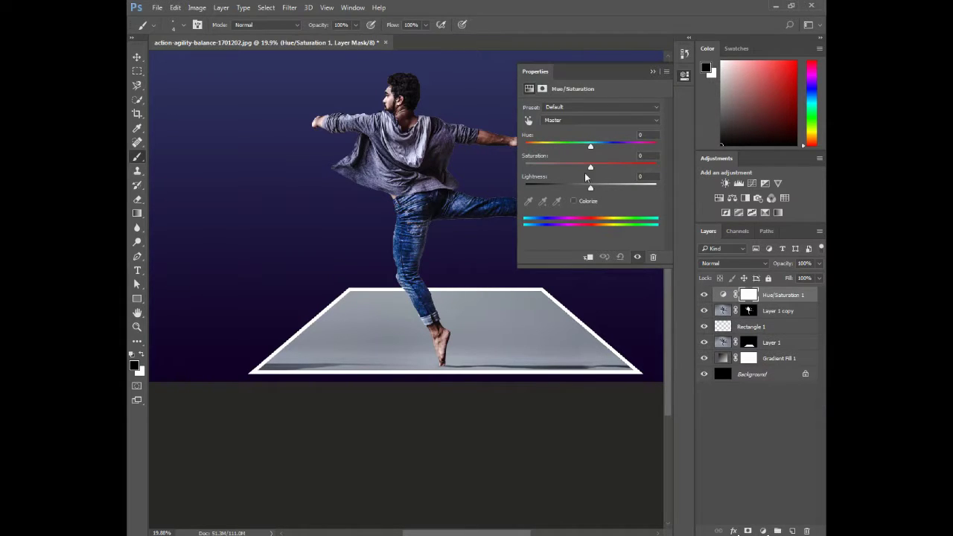
Sample the dancer's jeans to target the Blues range and lower its saturation to -31
click(528, 120)
click(407, 240)
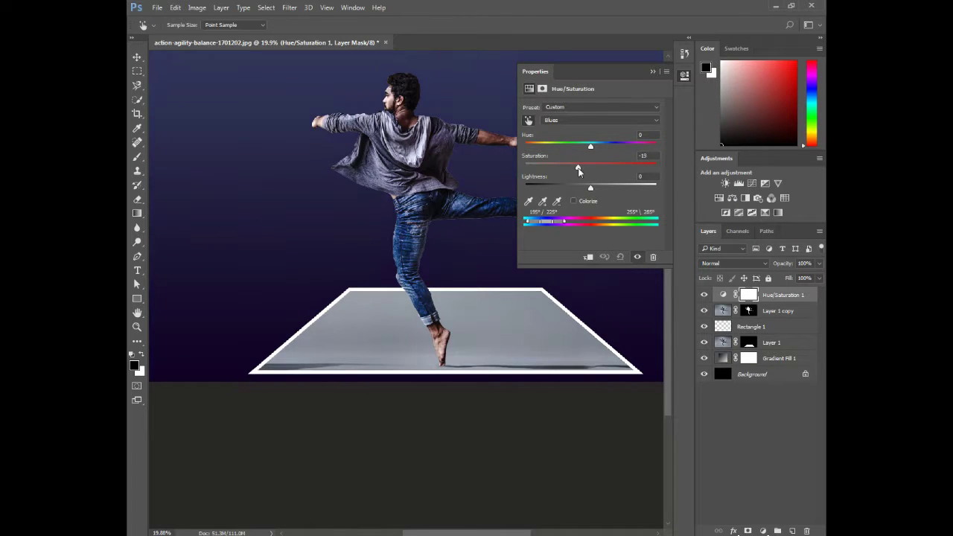
drag(578, 168, 570, 168)
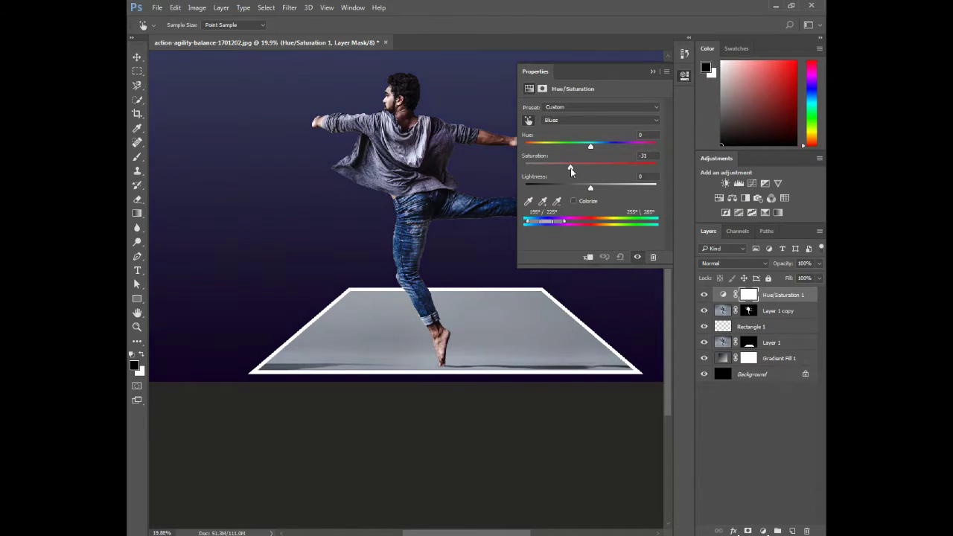
Clip the Hue/Saturation adjustment to Layer 1 copy, shift the Blues hue to +33 and lower their saturation further
alt+click(787, 299)
drag(564, 169, 543, 169)
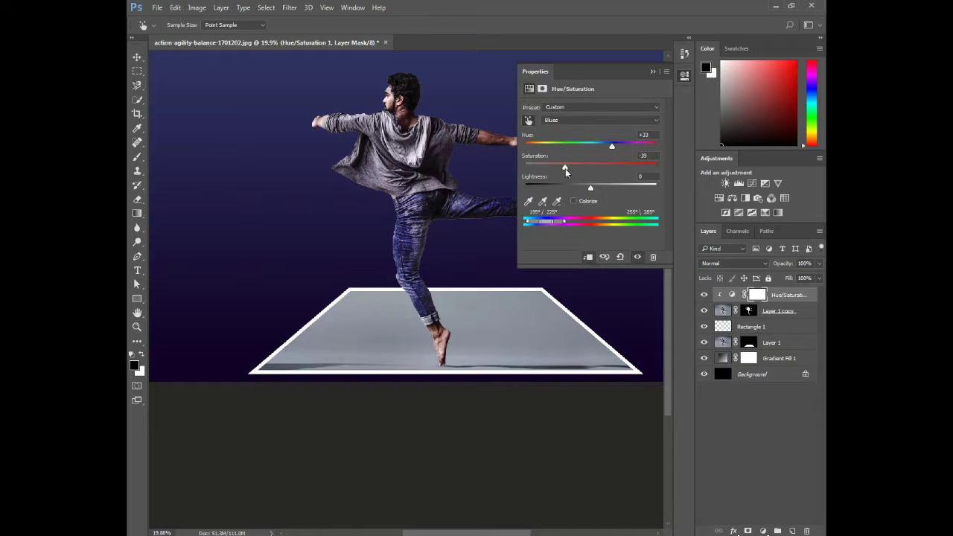
drag(565, 168, 554, 171)
click(684, 77)
key(ctrl+0)
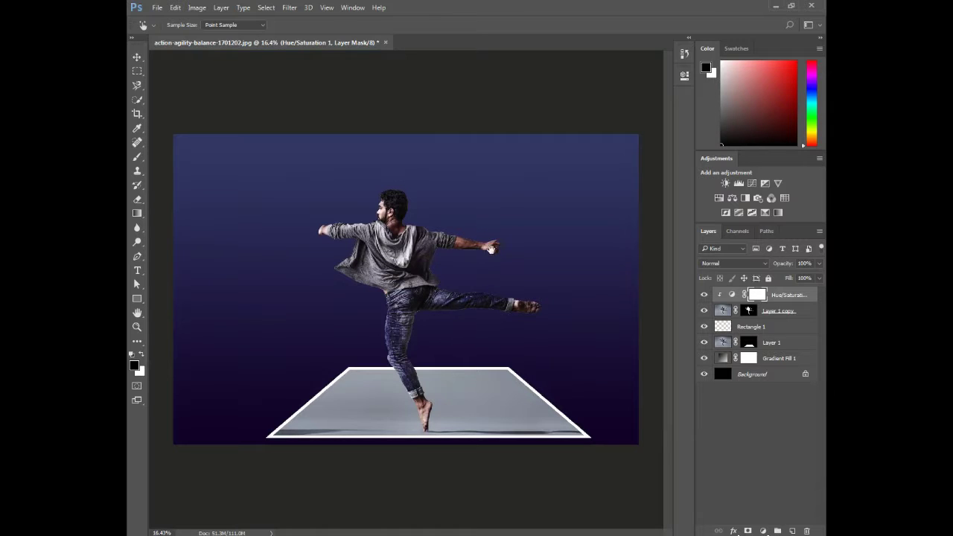
click(762, 332)
shift+click(770, 343)
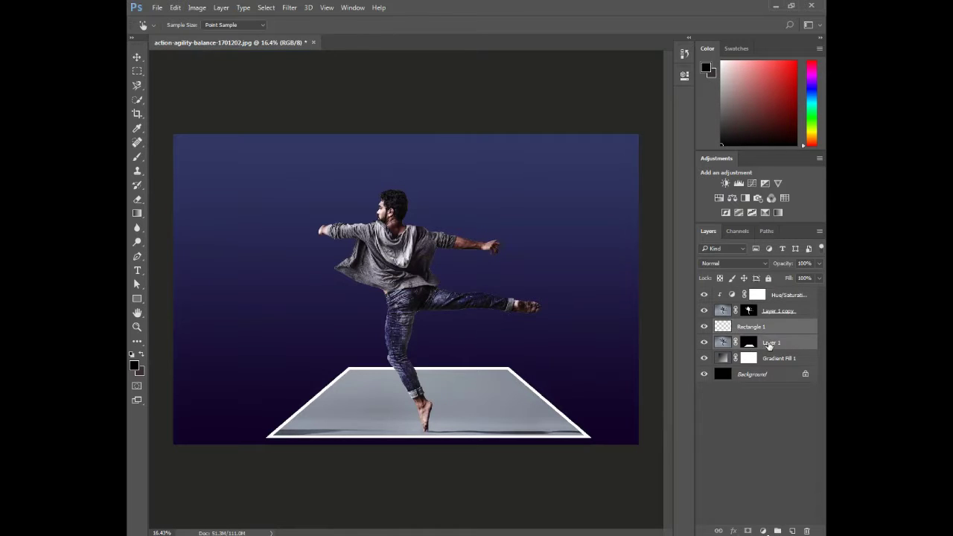
key(ctrl+g)
key(ctrl+z)
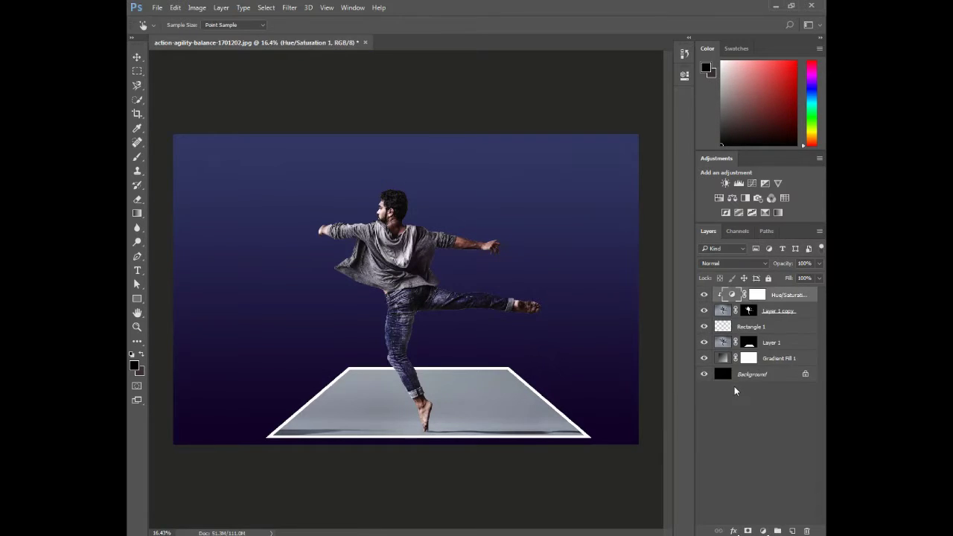
key(ctrl+z)
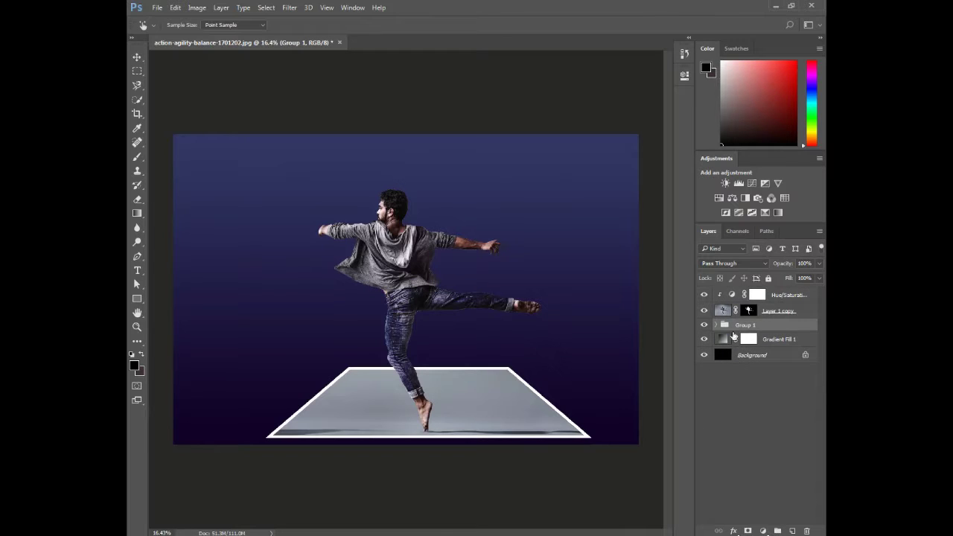
key(ctrl+z)
click(729, 396)
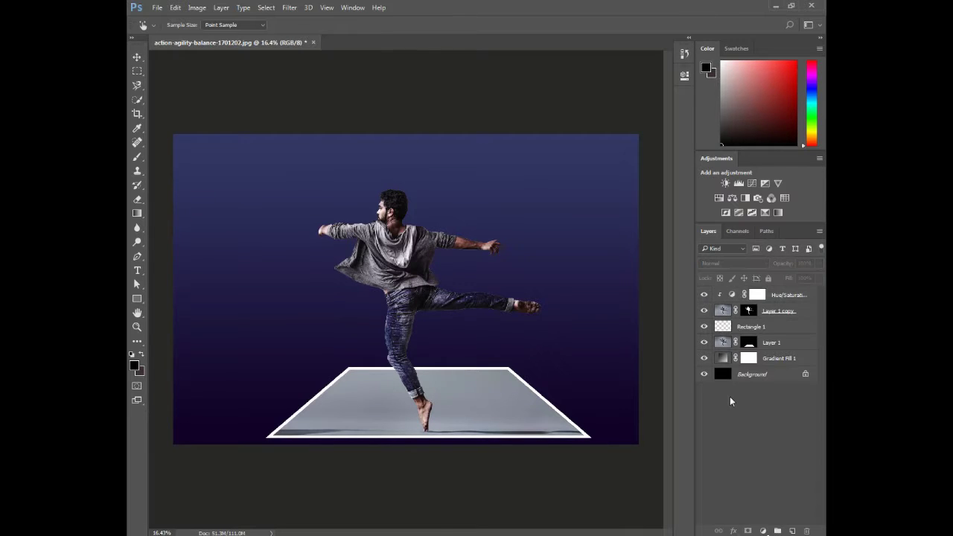
Merge the Rectangle 1 frame and the Layer 1 floor into a single layer
click(747, 329)
shift+click(774, 348)
key(ctrl+e)
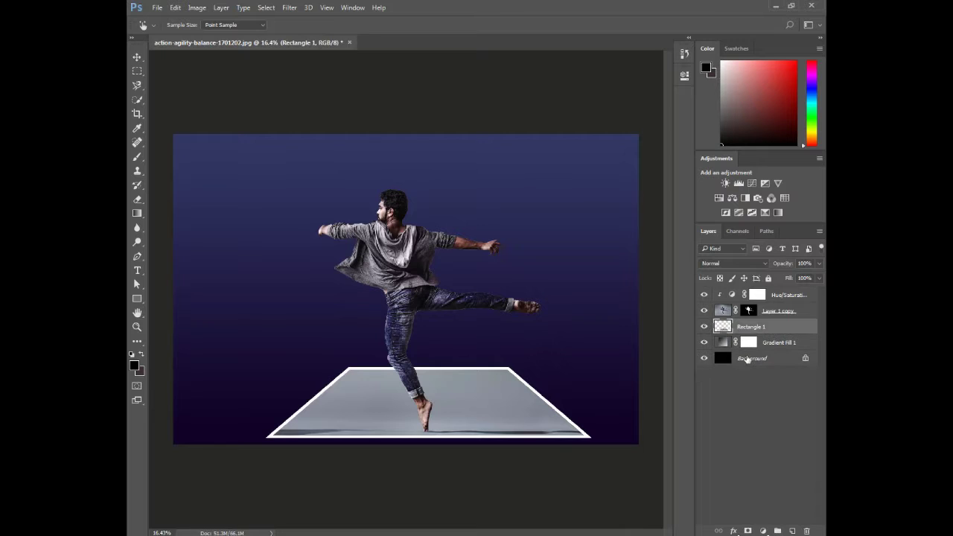
Warp the merged floor by raising all four corners slightly so that its front and back edges curve
key(ctrl+t)
right_click(294, 435)
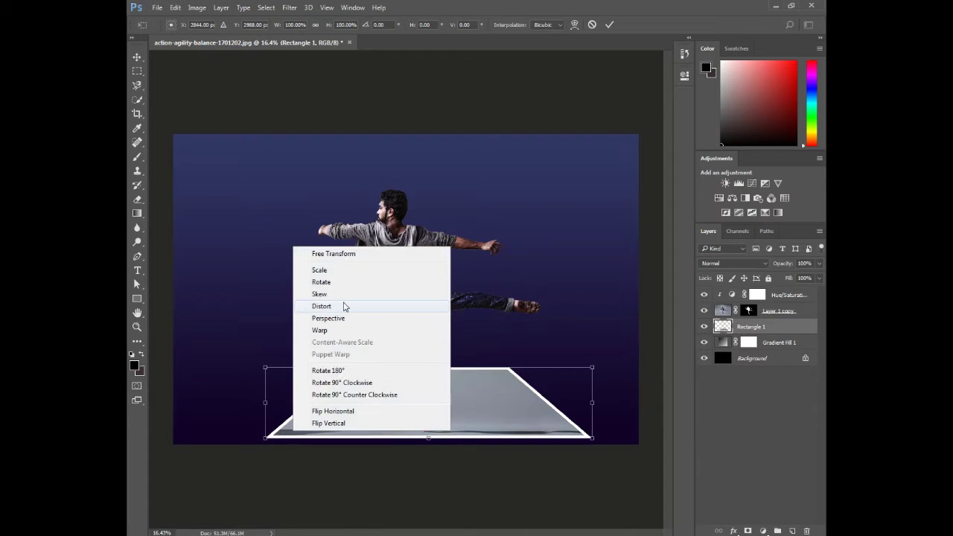
click(319, 331)
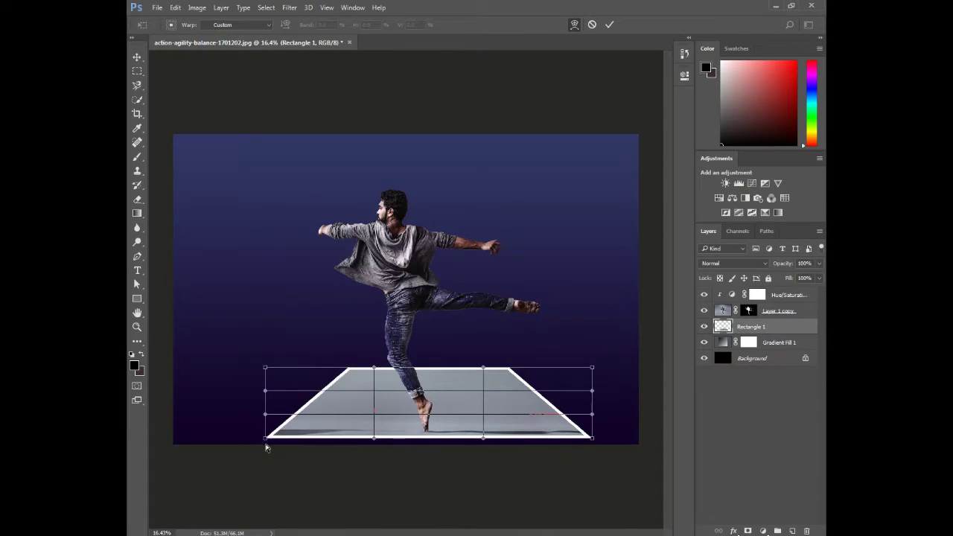
mouse_move(265, 441)
mouse_down()
mouse_move(268, 414)
mouse_move(269, 428)
mouse_up()
drag(266, 368, 261, 354)
drag(591, 369, 590, 358)
drag(592, 441, 590, 429)
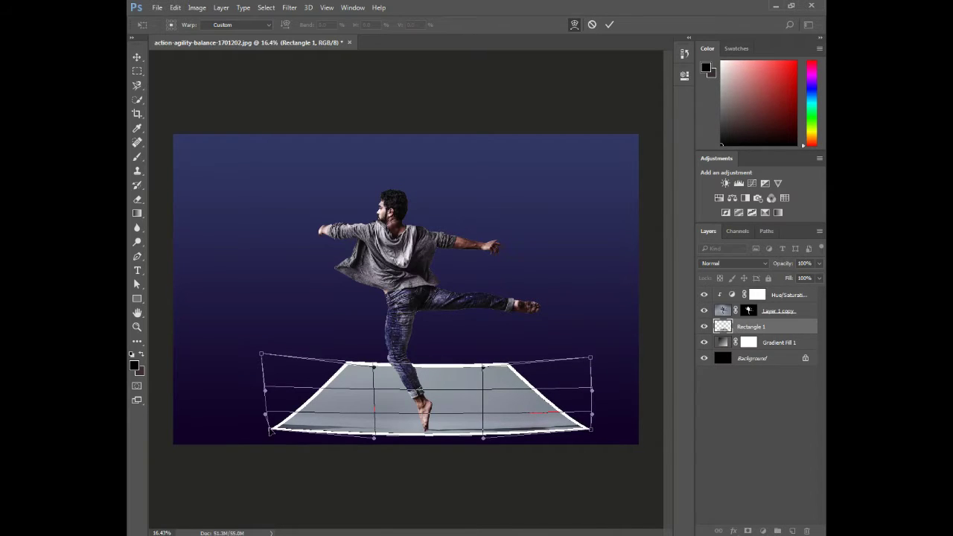
Fine-tune the floor warp by moving the front corners slightly outward and the back corners upward, and apply it
mouse_move(271, 431)
mouse_down()
mouse_move(276, 419)
mouse_move(264, 430)
mouse_up()
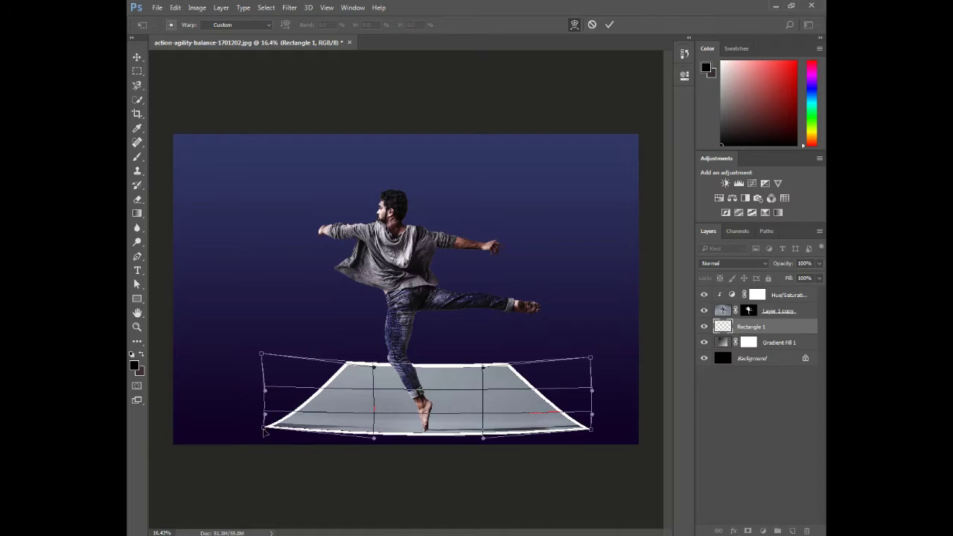
drag(262, 357, 261, 353)
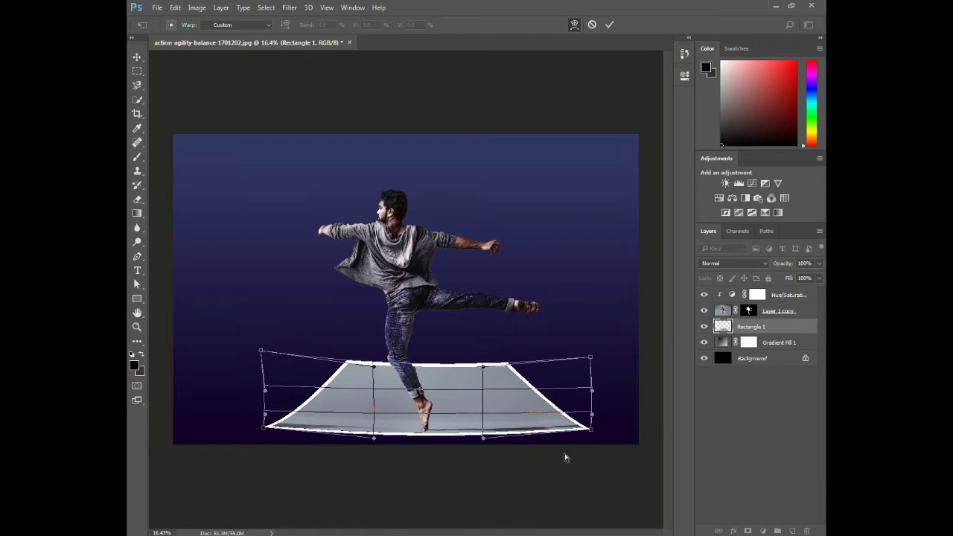
drag(599, 431, 595, 428)
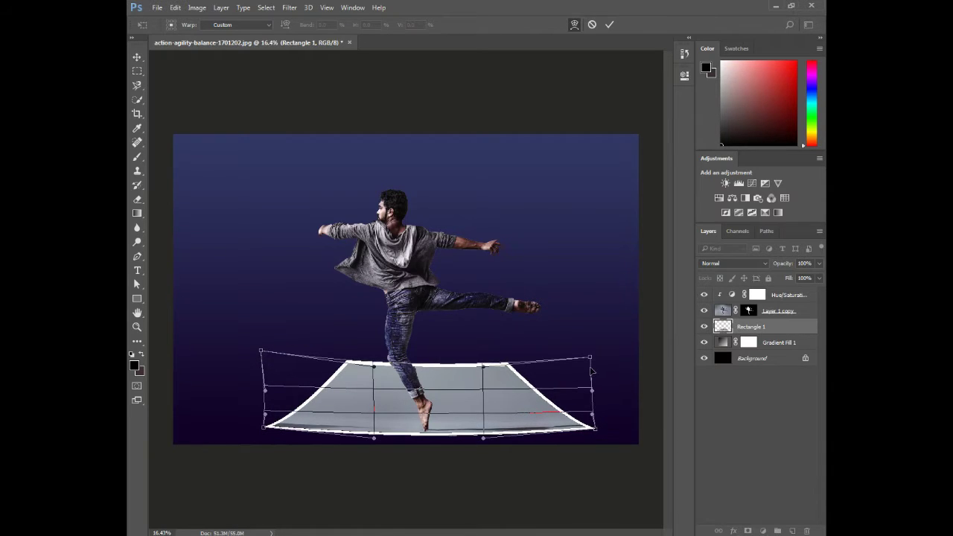
drag(590, 359, 592, 355)
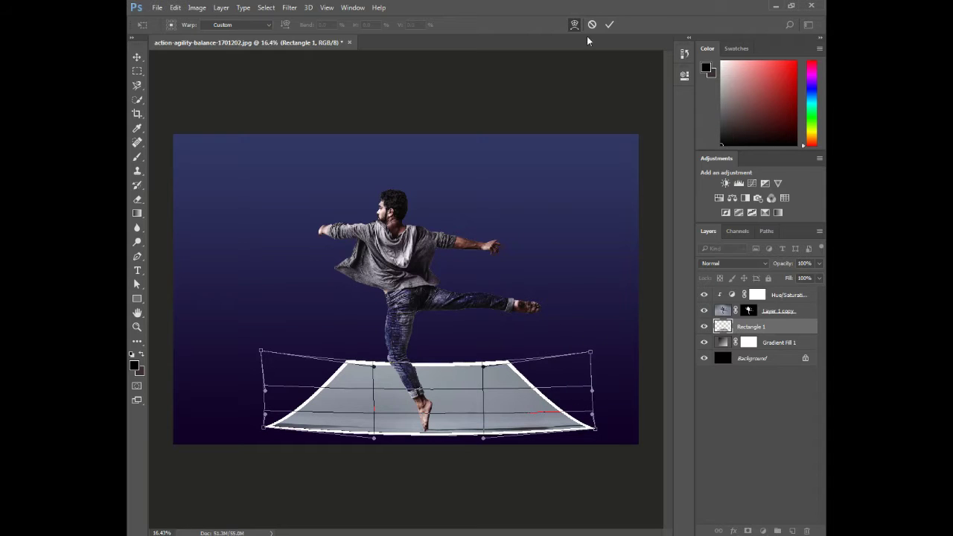
click(609, 24)
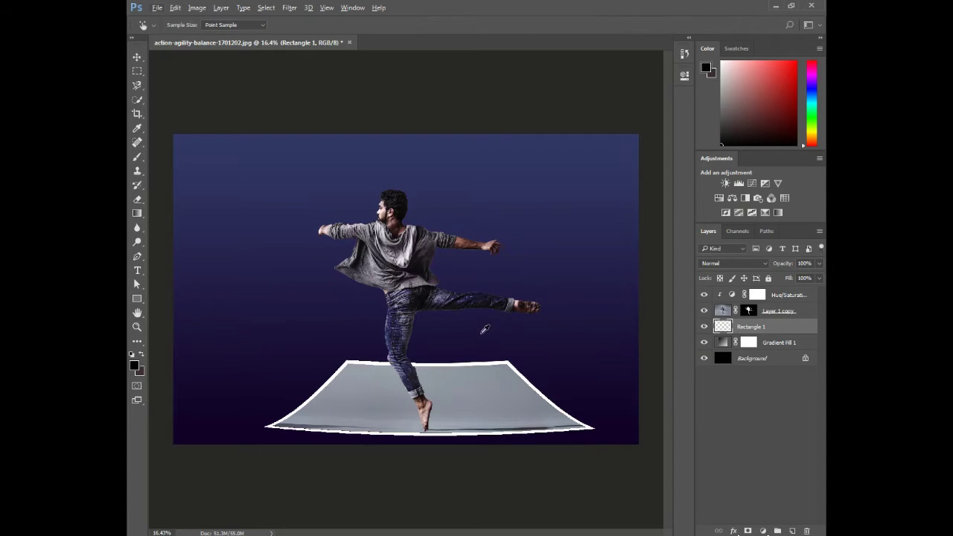
Add a Gradient Map adjustment layer with the foreground-to-background gradient and place it above all other layers
scroll(475, 335, down, 2)
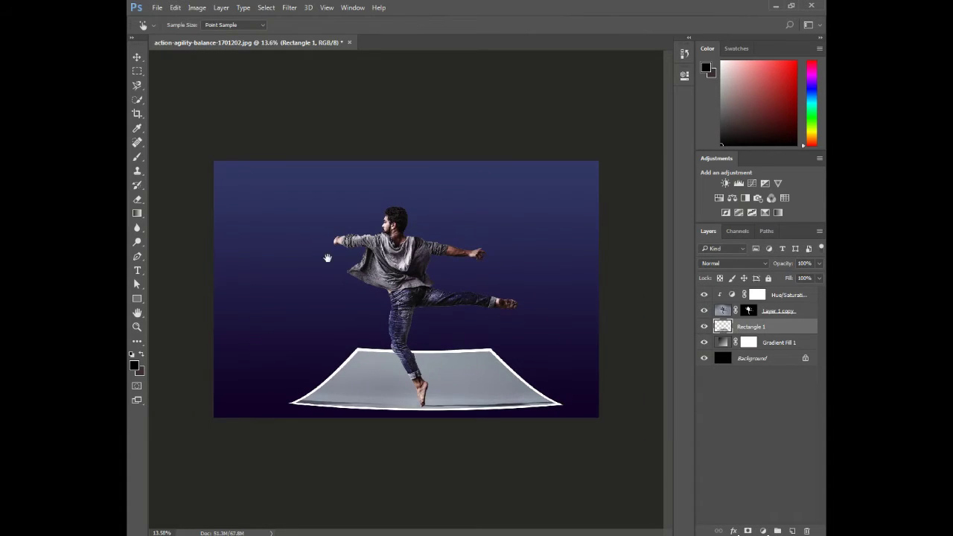
click(760, 359)
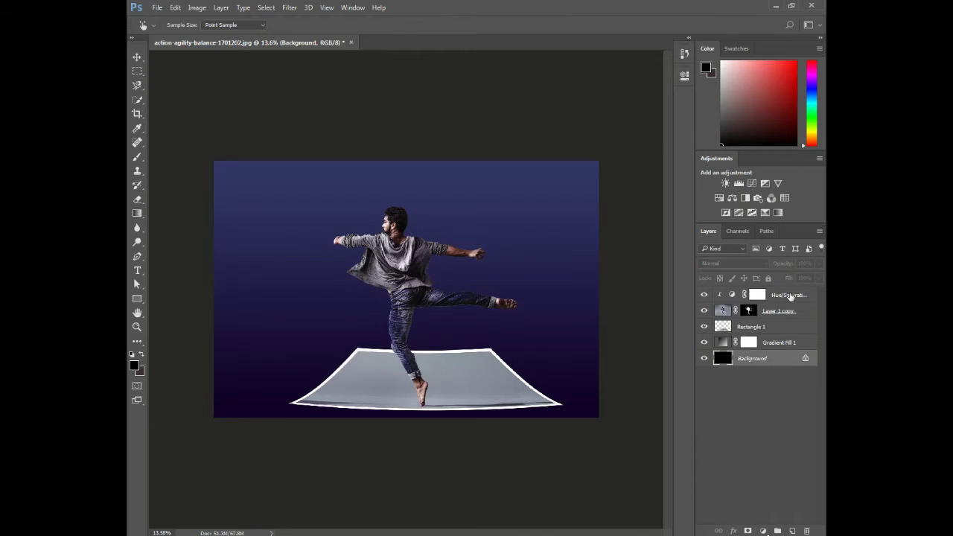
click(789, 296)
click(762, 359)
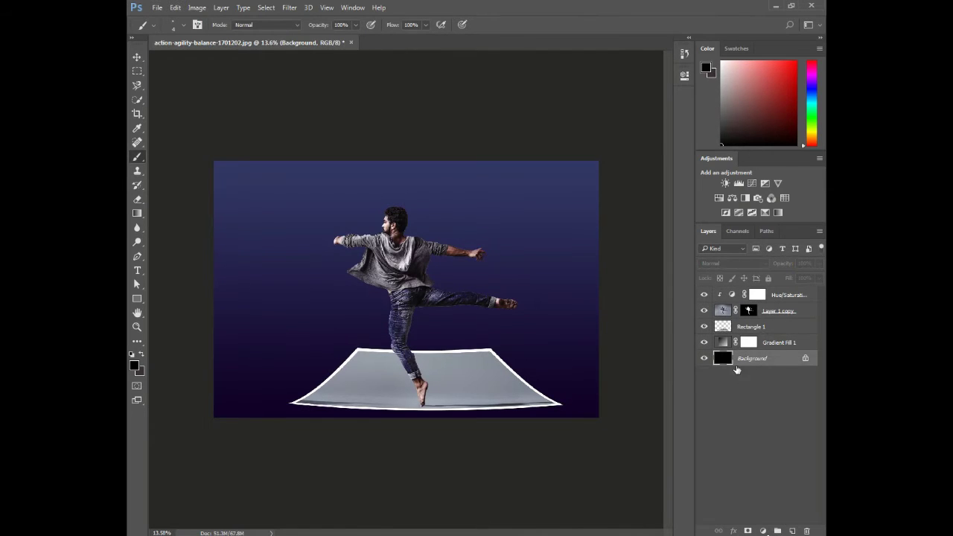
click(763, 531)
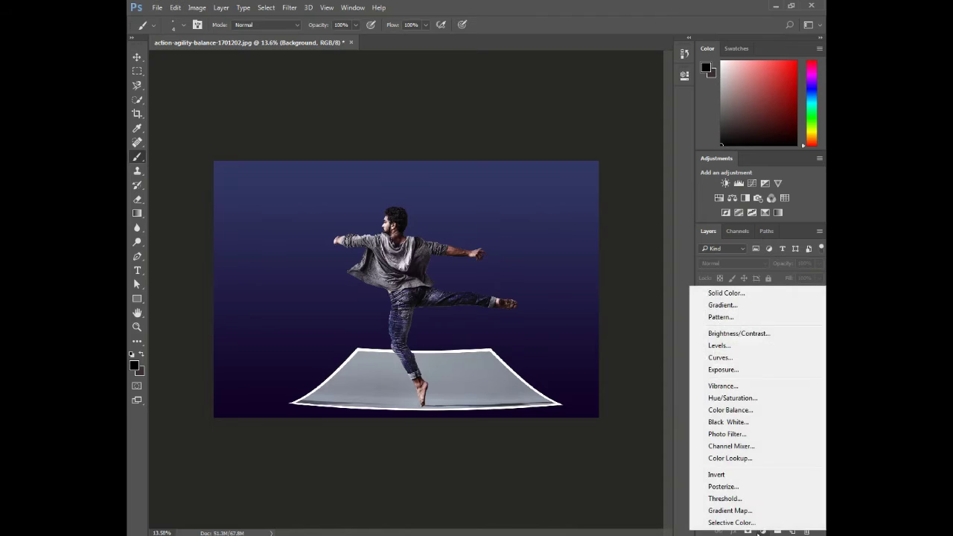
click(726, 510)
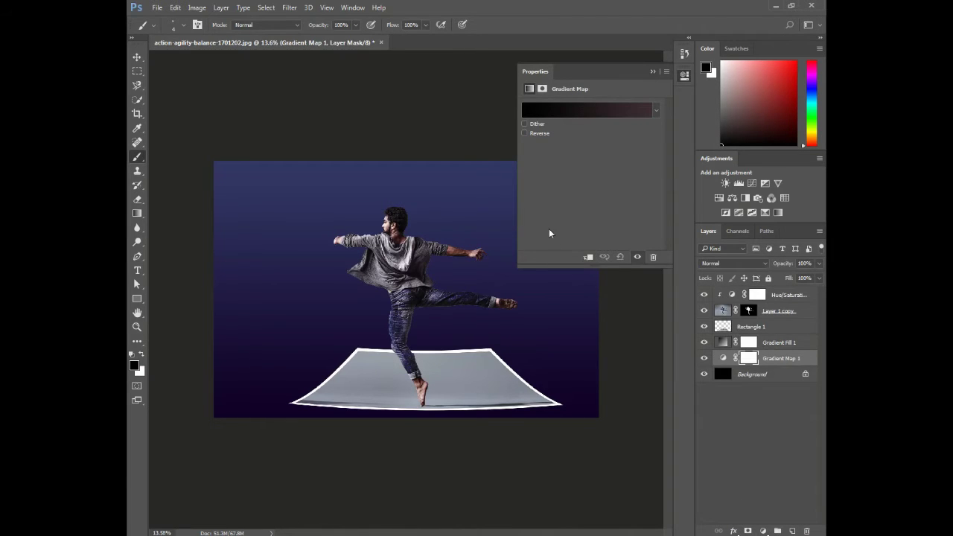
click(607, 115)
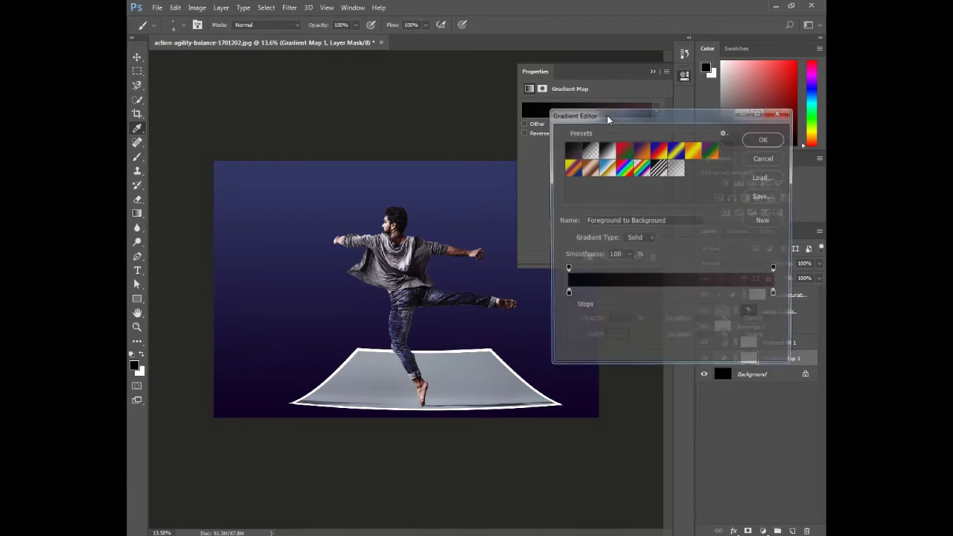
click(770, 160)
drag(753, 359, 773, 289)
Set the Gradient Map layer to Soft Light at 35% opacity and compare the image with and without it
click(733, 262)
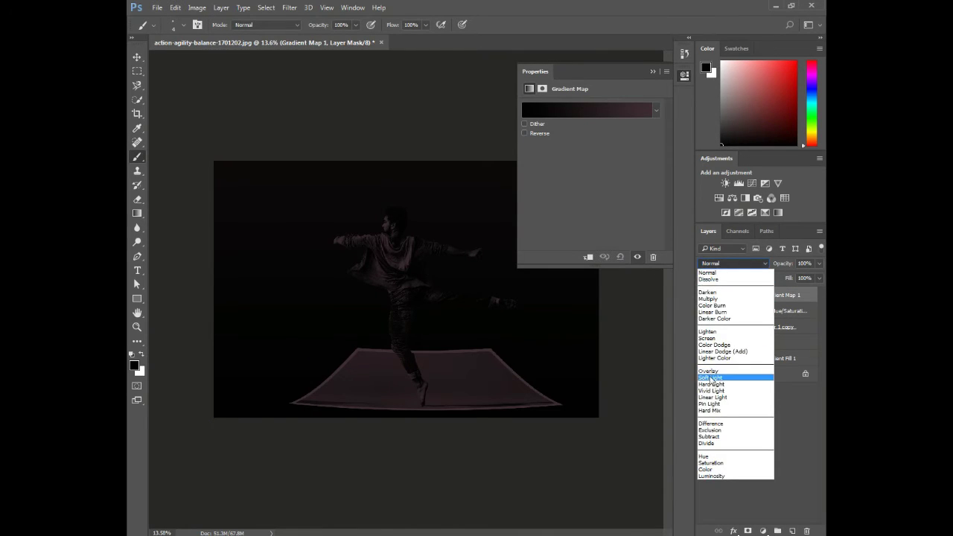
click(705, 378)
click(683, 76)
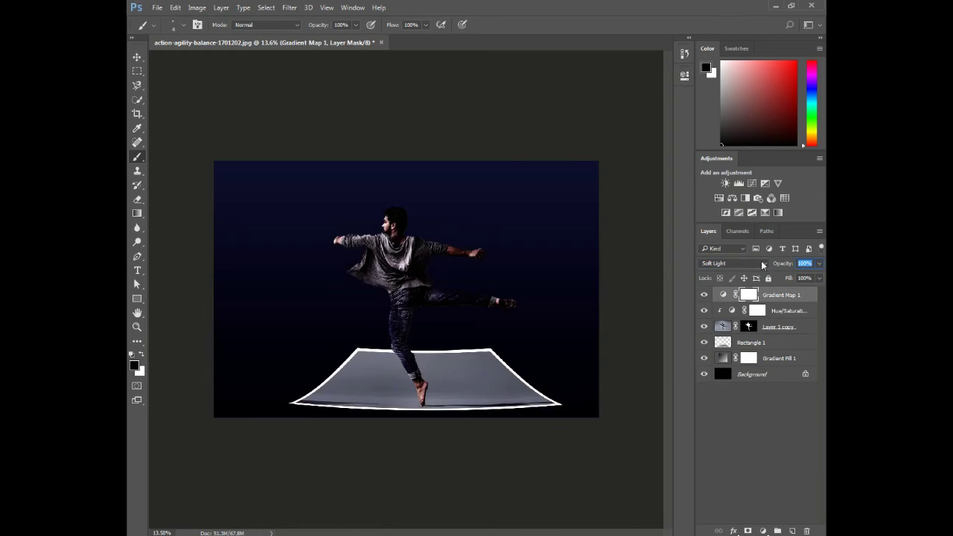
text(30)
click(700, 295)
click(702, 294)
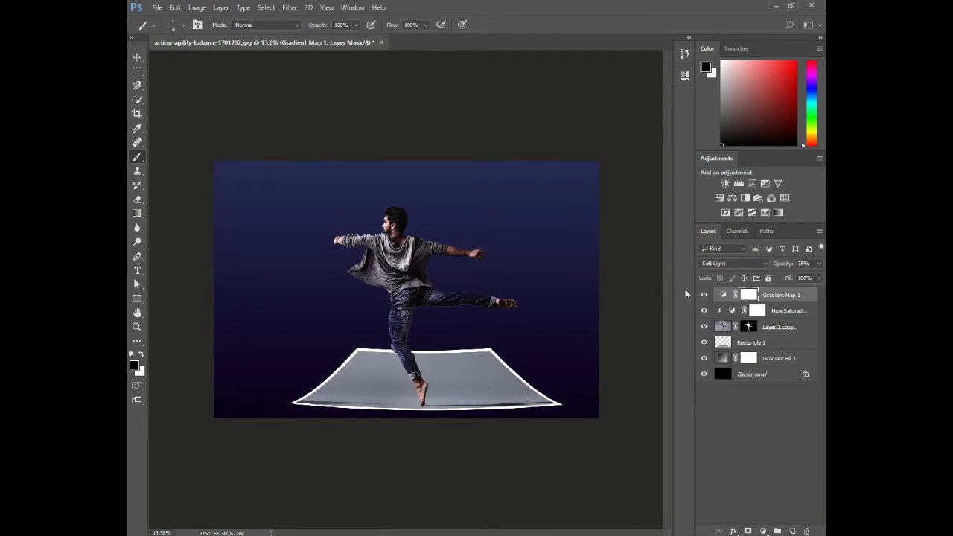